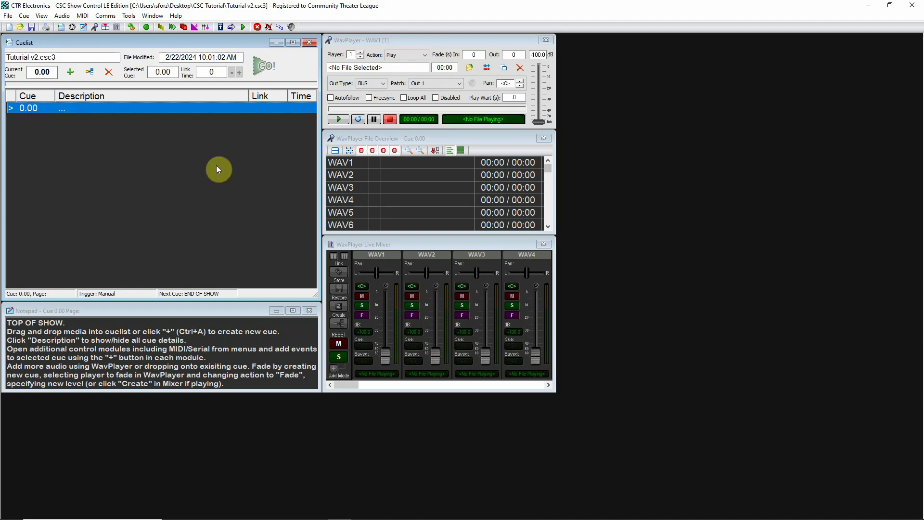
Create new cue 1.00 described 'Scene 1', with the description coloured bright green.
left_click(70, 73)
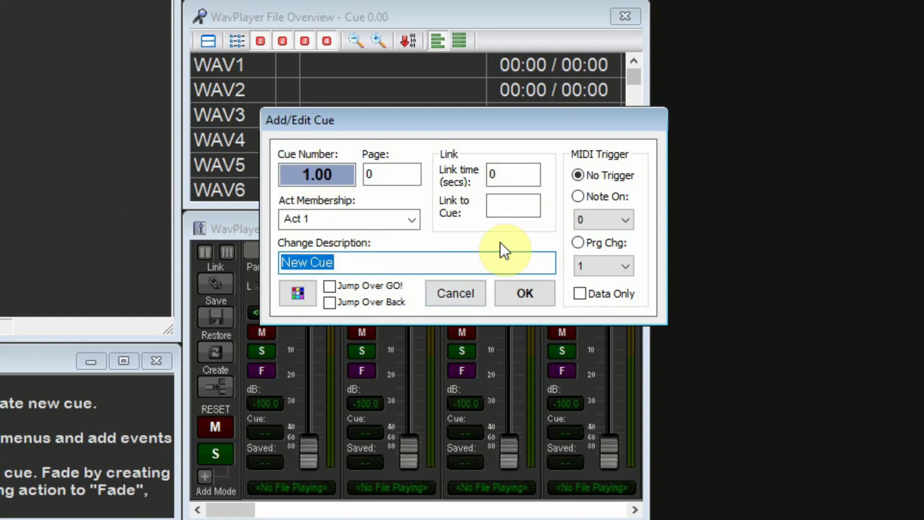
type("Sc")
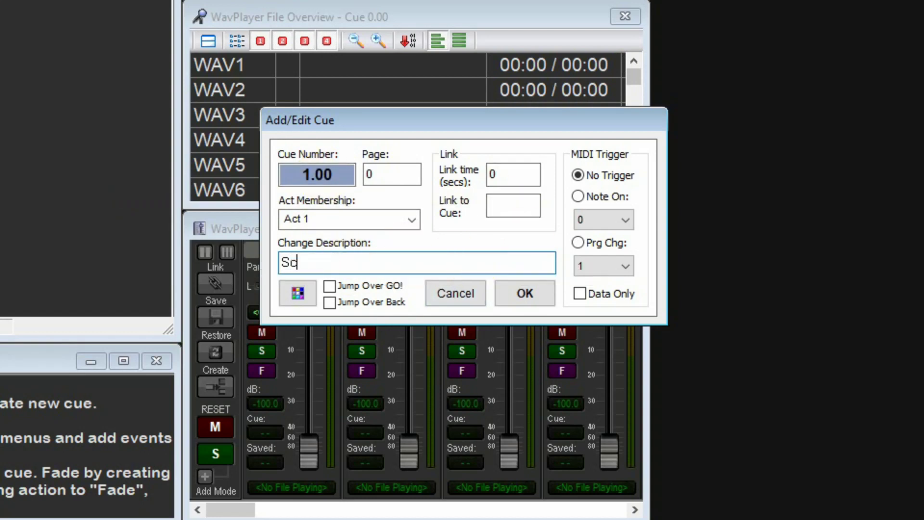
type("ene 1")
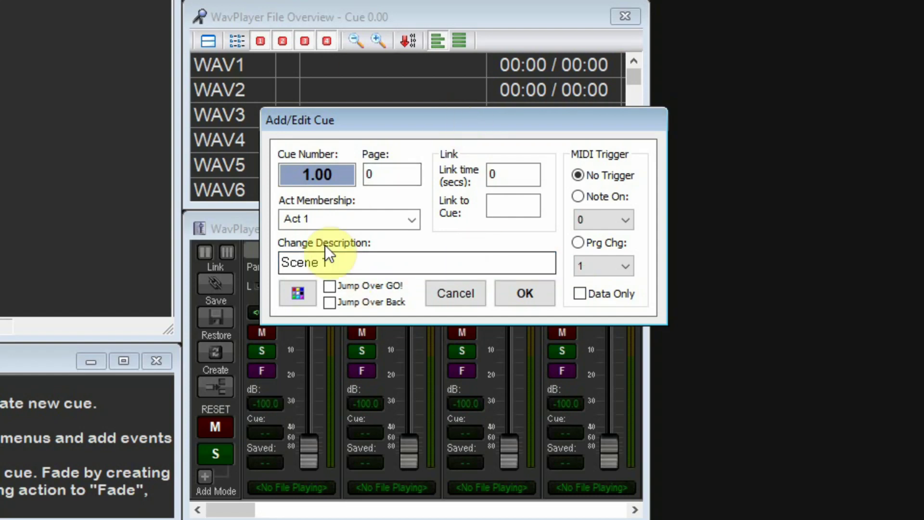
left_click(297, 294)
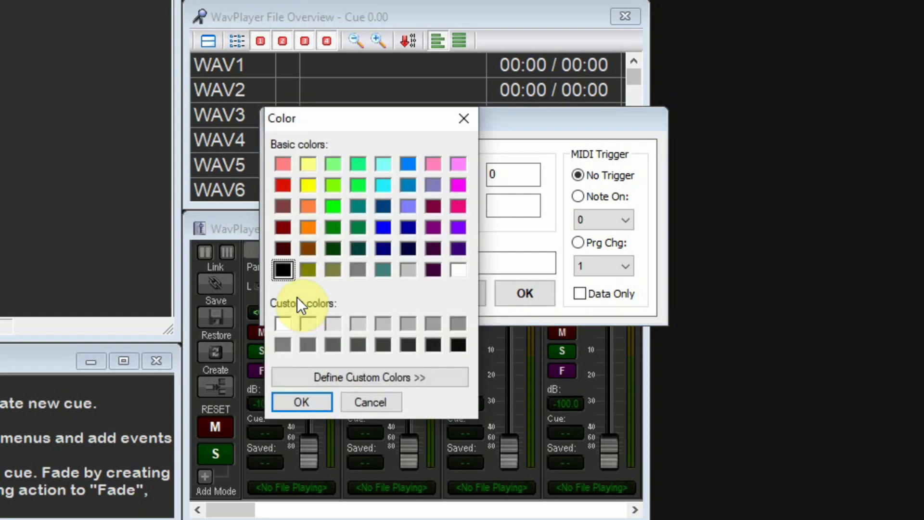
left_click(332, 206)
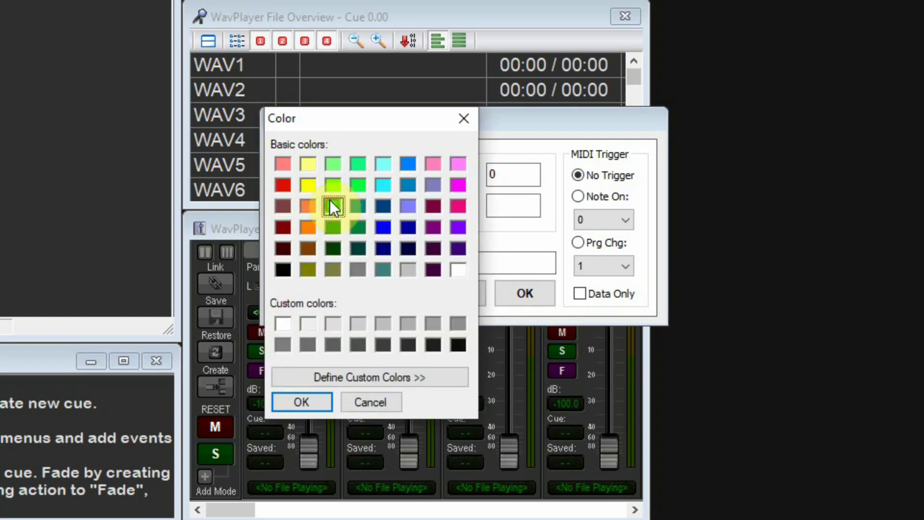
left_click(304, 402)
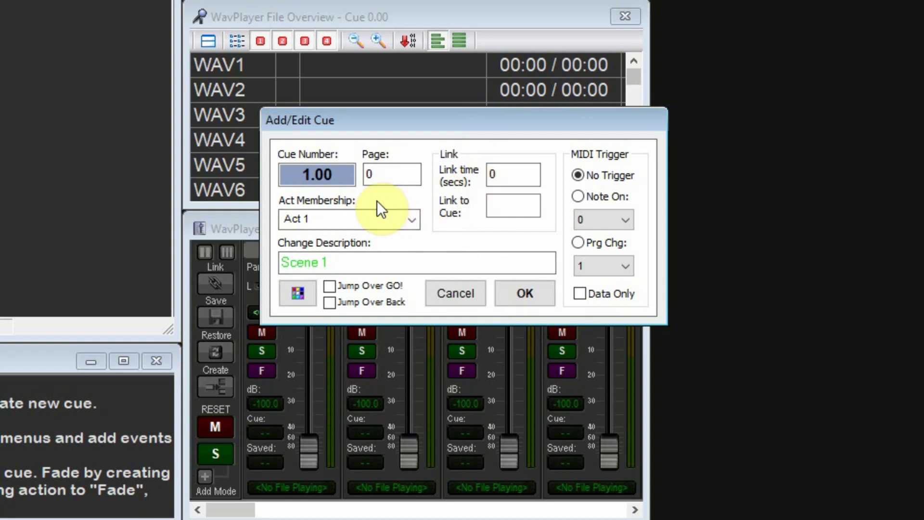
mouse_move(407, 182)
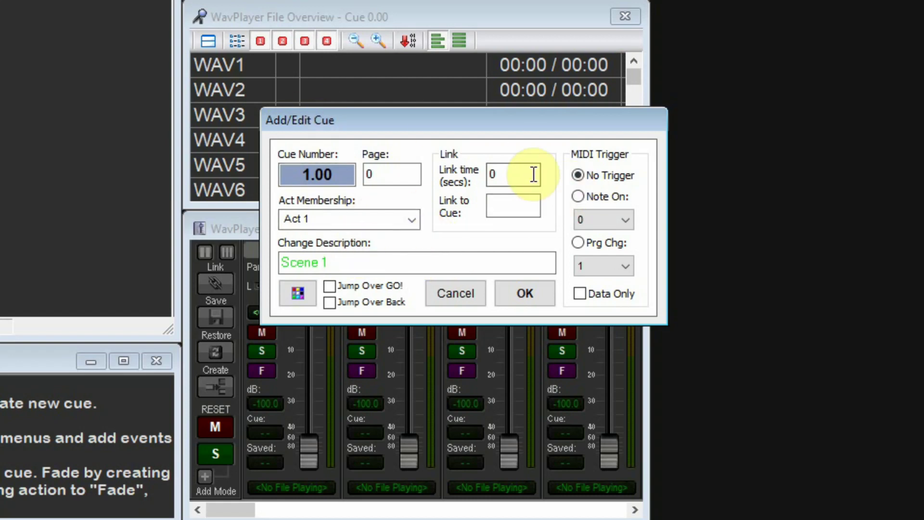
mouse_move(532, 174)
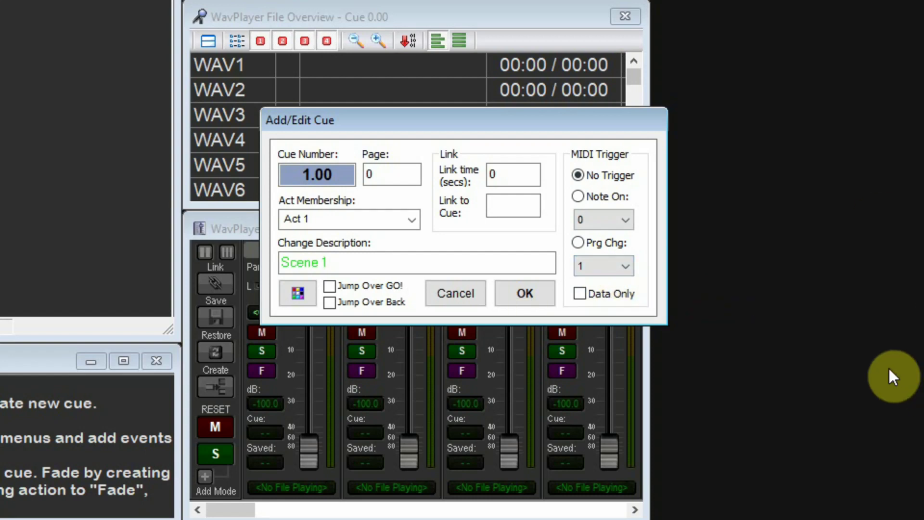
Add cue 1.00 Scene 1 to the list and view the cues in Expanded View.
left_click(531, 298)
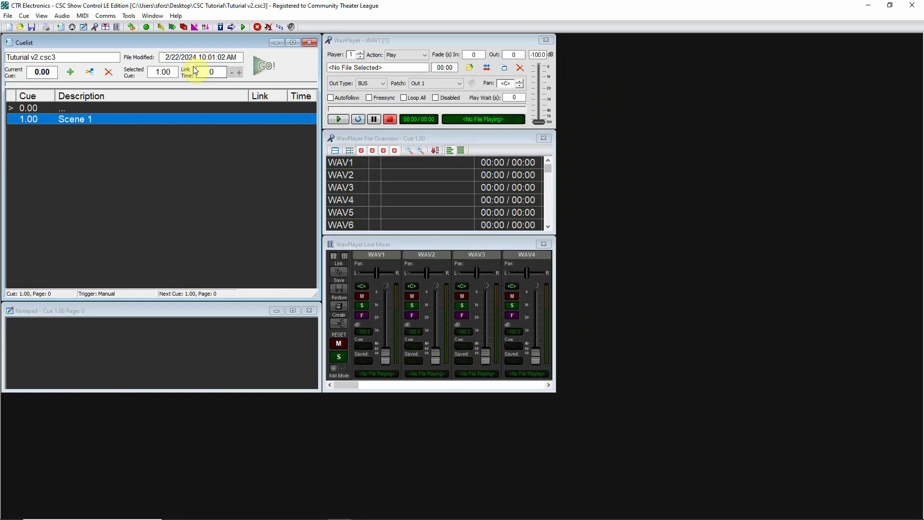
left_click(85, 110)
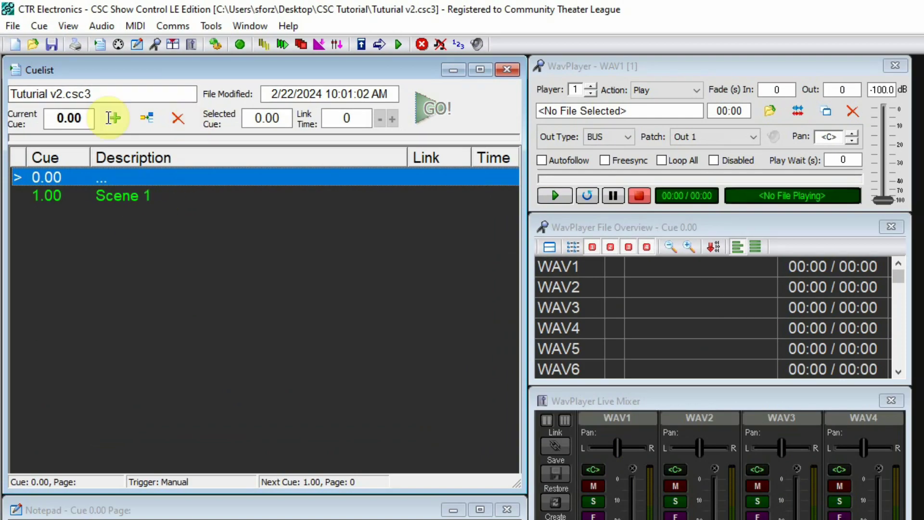
left_click(212, 163)
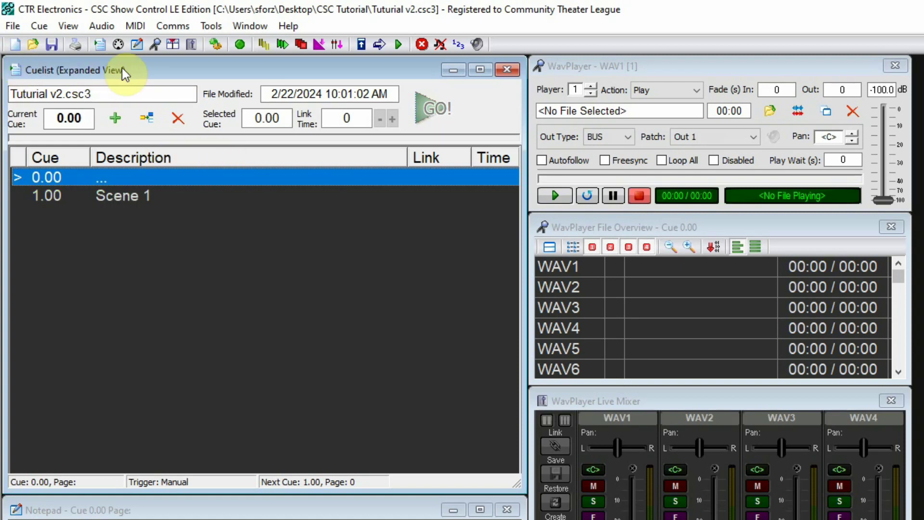
left_click(143, 195)
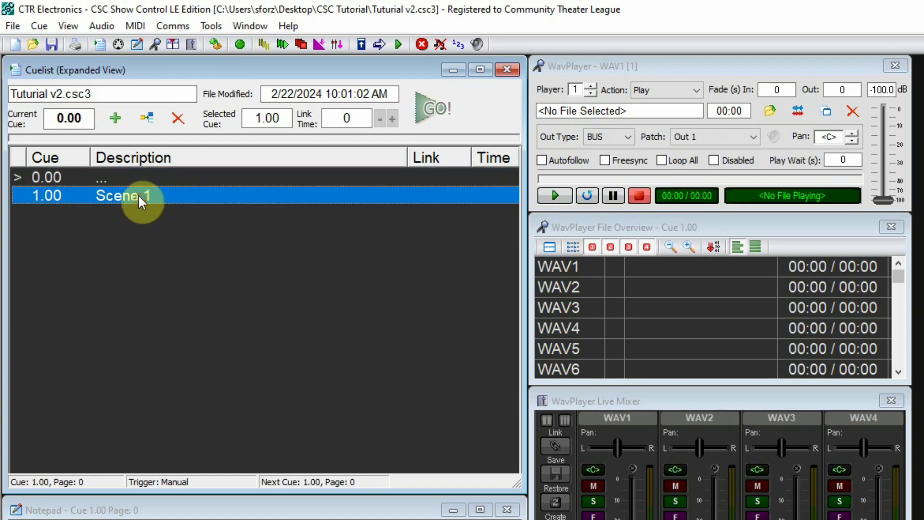
left_click(135, 178)
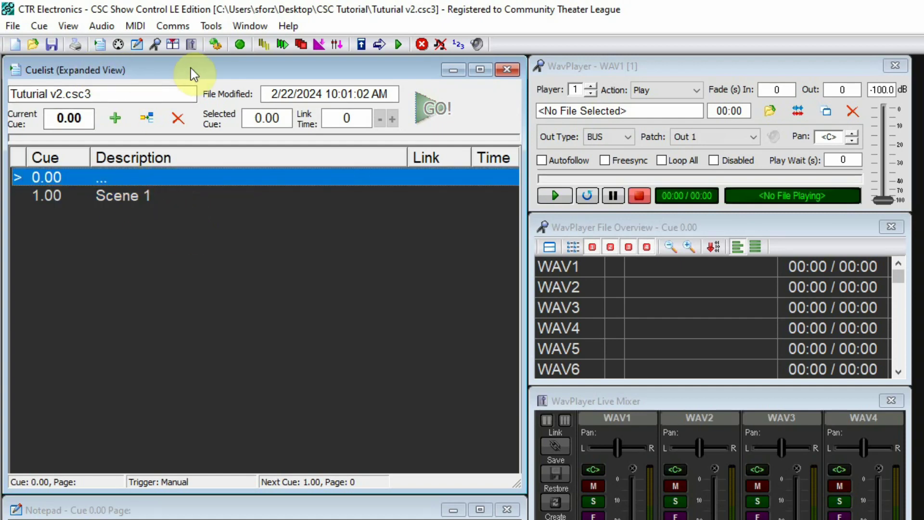
Return the cue list to normal view and reselect cue 0.00.
left_click(212, 159)
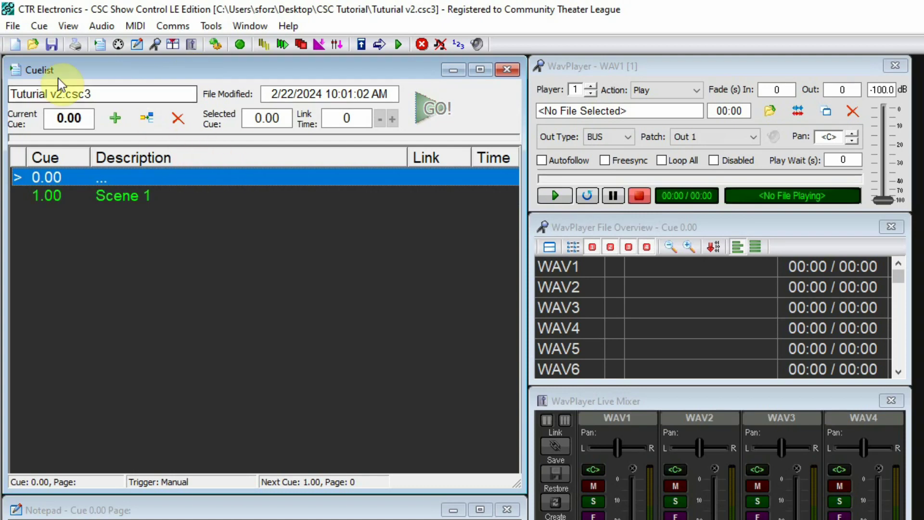
left_click(138, 194)
left_click(136, 179)
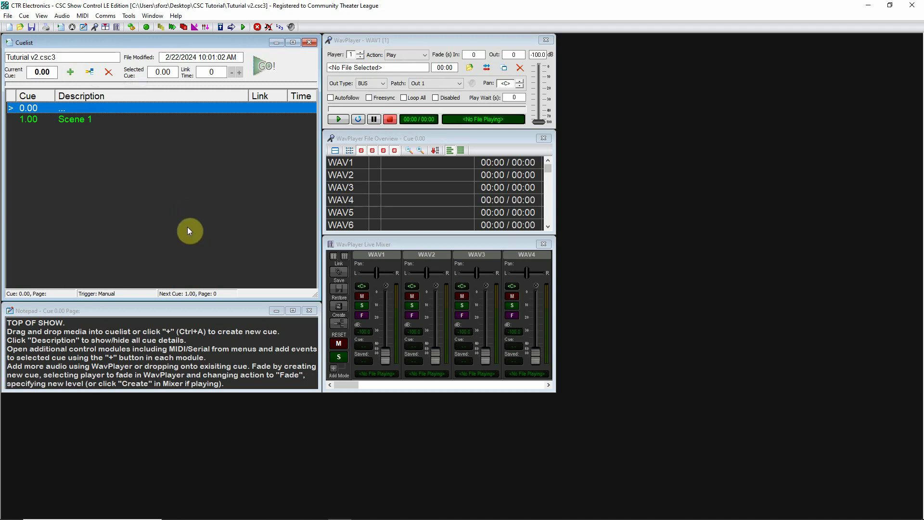
Add cue 2.00 'Scene 2' with a green description, using Ctrl+A.
key("ctrl+a")
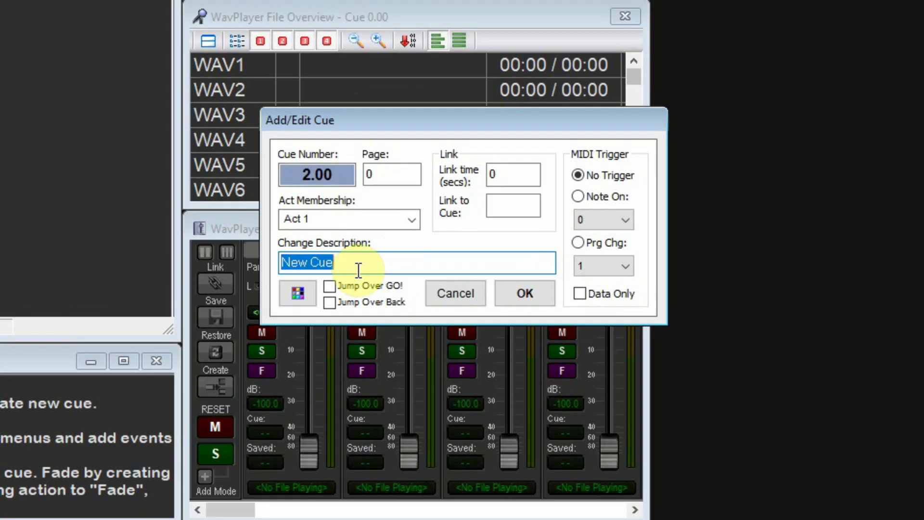
type("Sc")
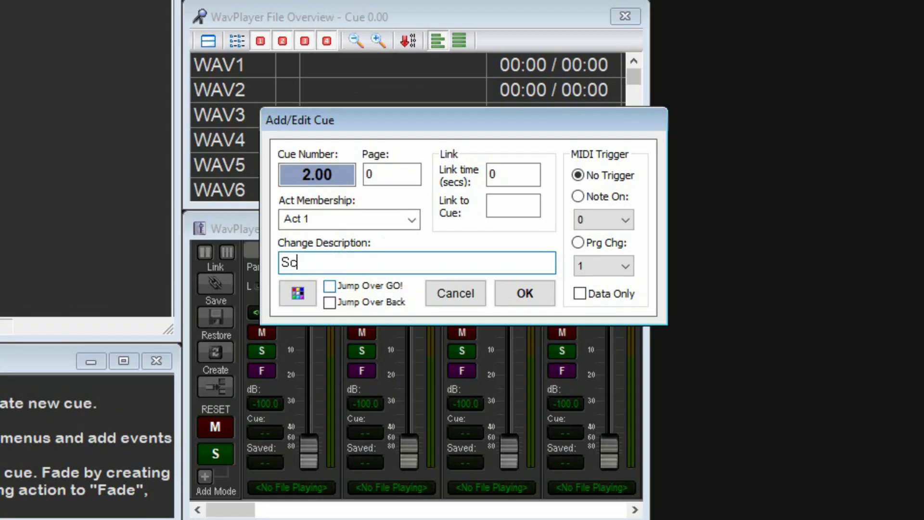
type("ene 2")
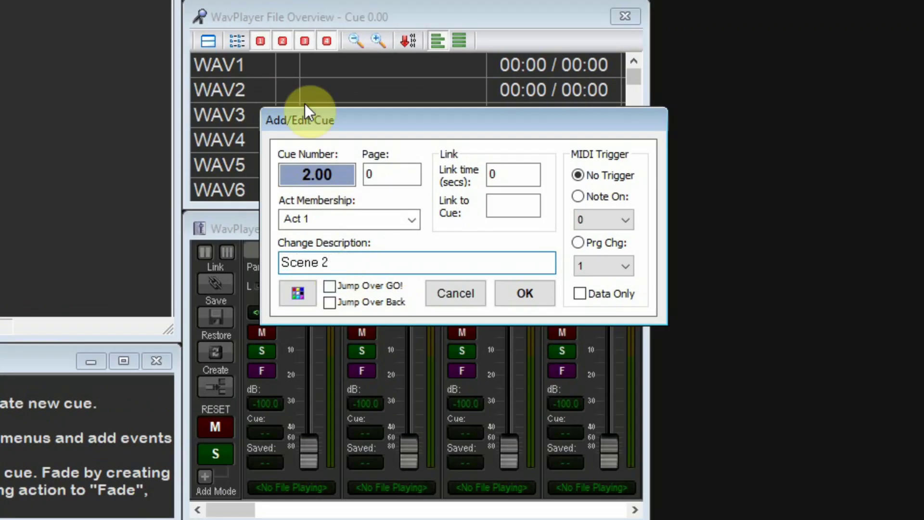
left_click(296, 295)
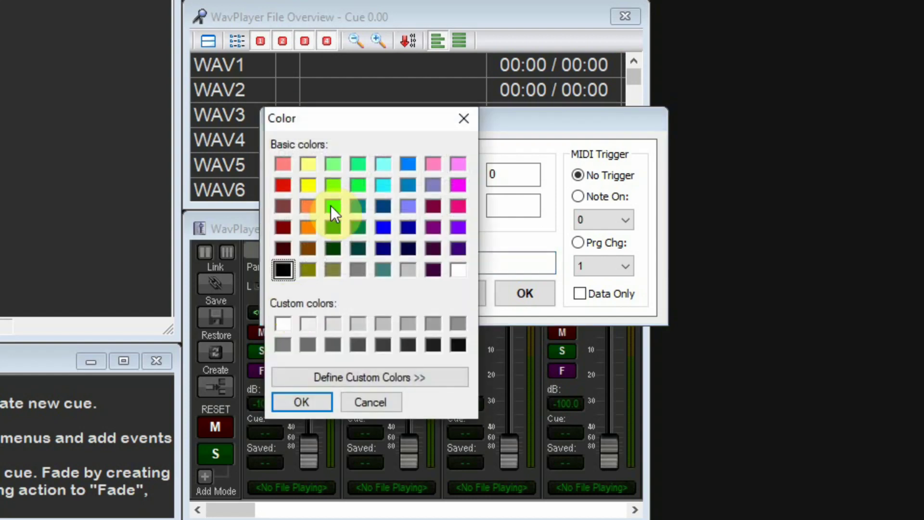
left_click(331, 208)
left_click(308, 402)
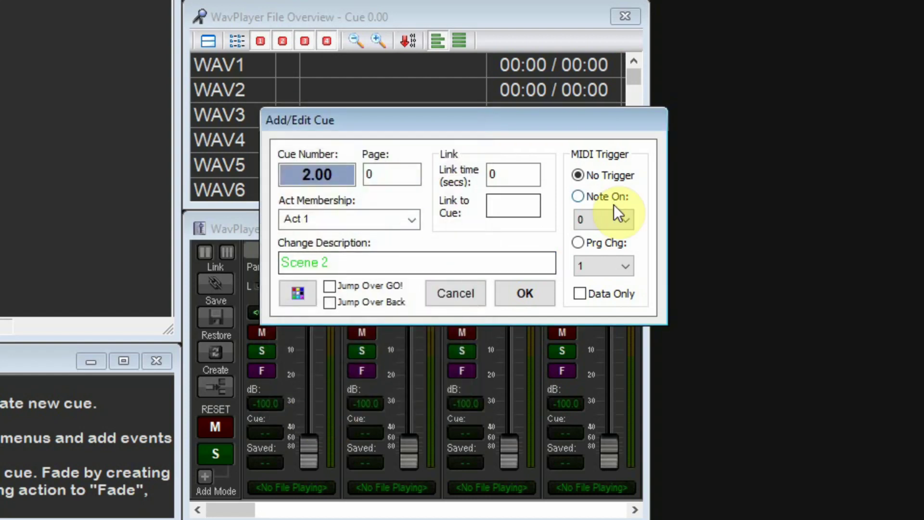
left_click(525, 293)
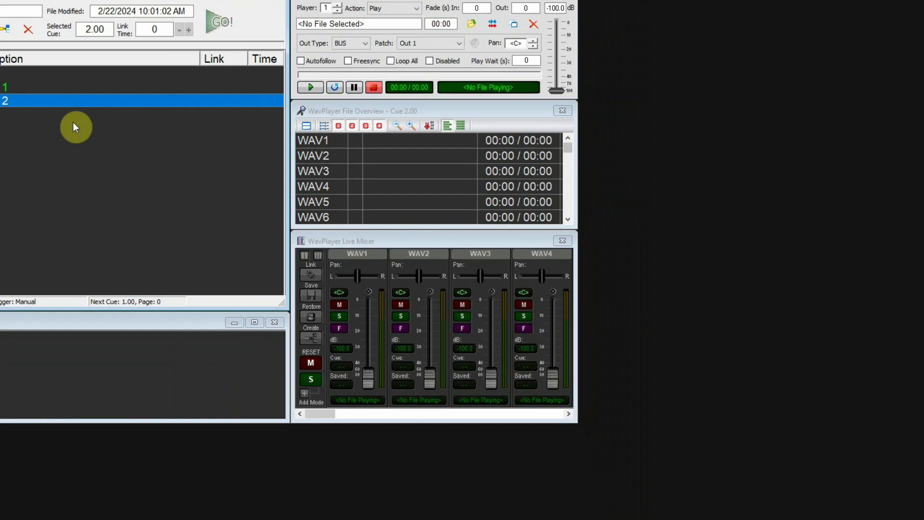
left_click(2, 74)
left_click(6, 100)
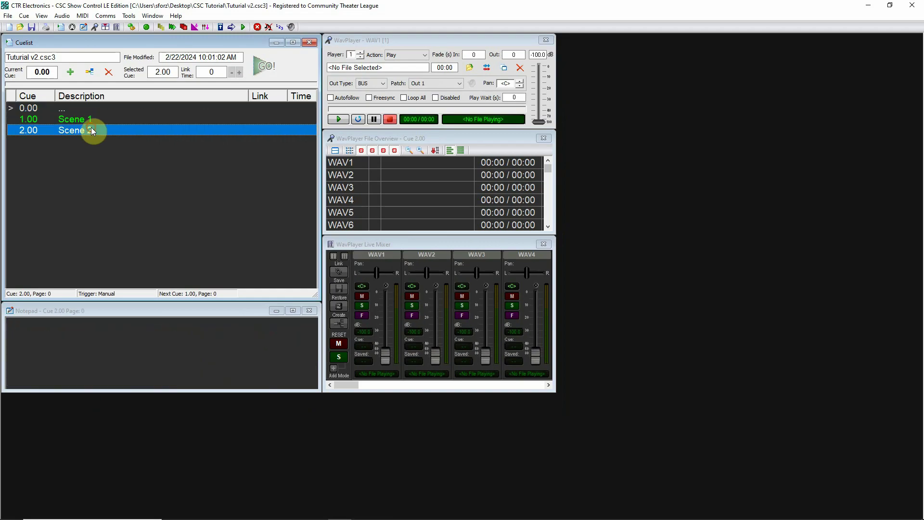
Add cue 3.00 'Scene 3' with a green description.
double_click(159, 212)
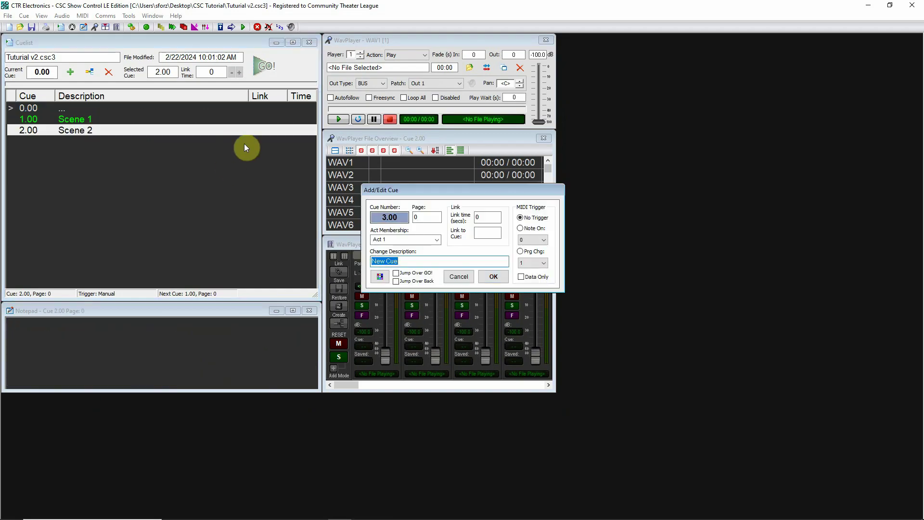
type("Scene 3")
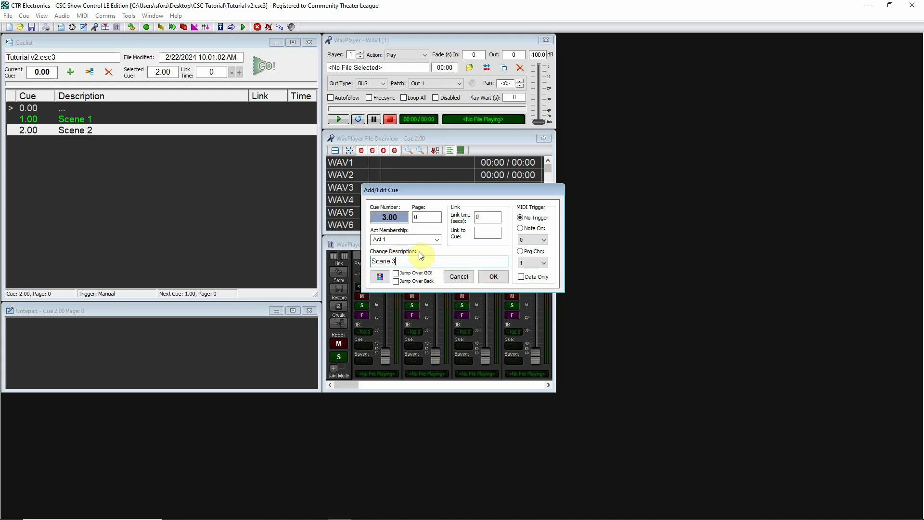
left_click(380, 276)
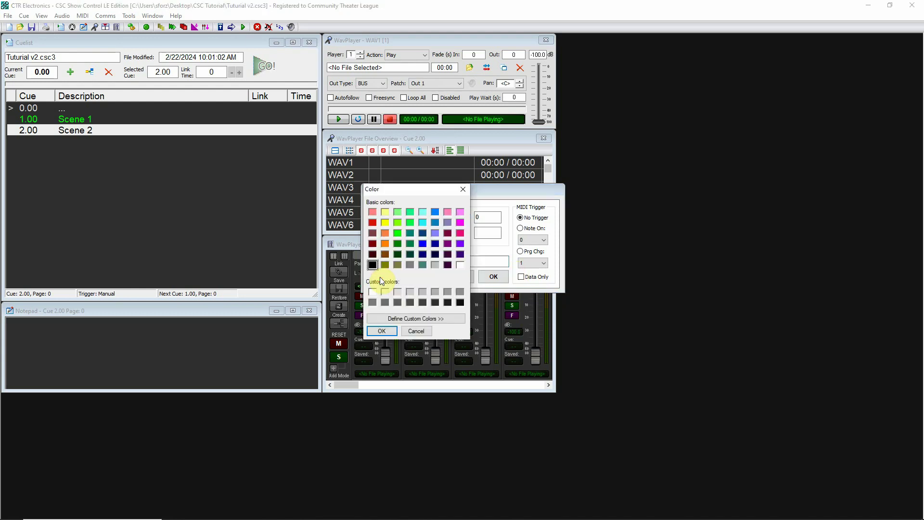
left_click(400, 235)
left_click(389, 331)
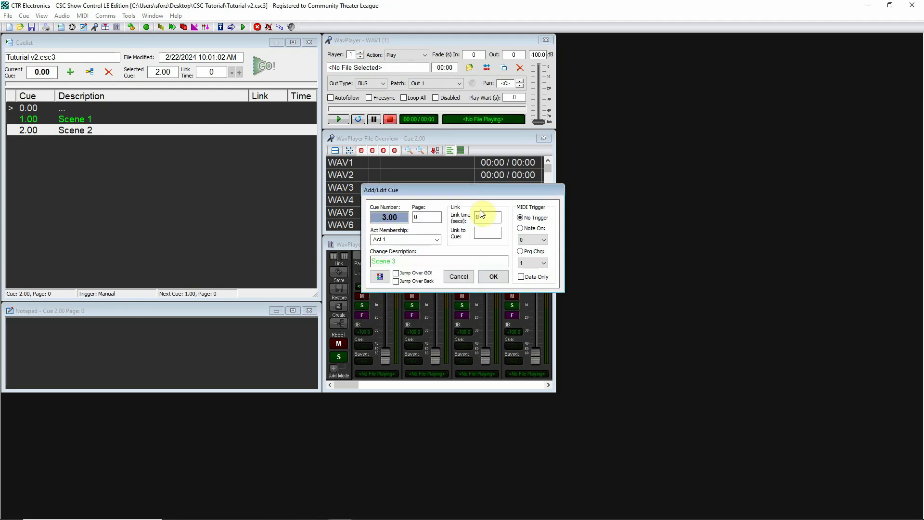
left_click(494, 276)
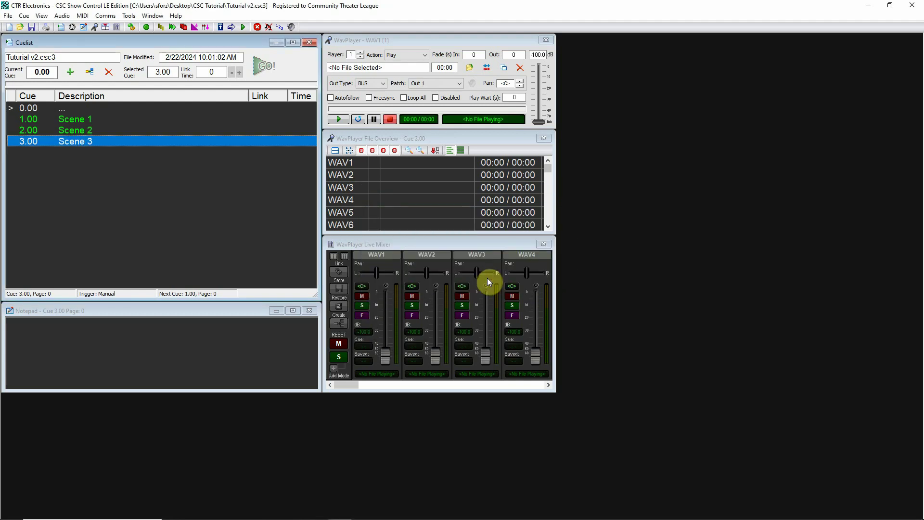
Add cue 4.00 'Blackout' with its description shown in red.
double_click(230, 226)
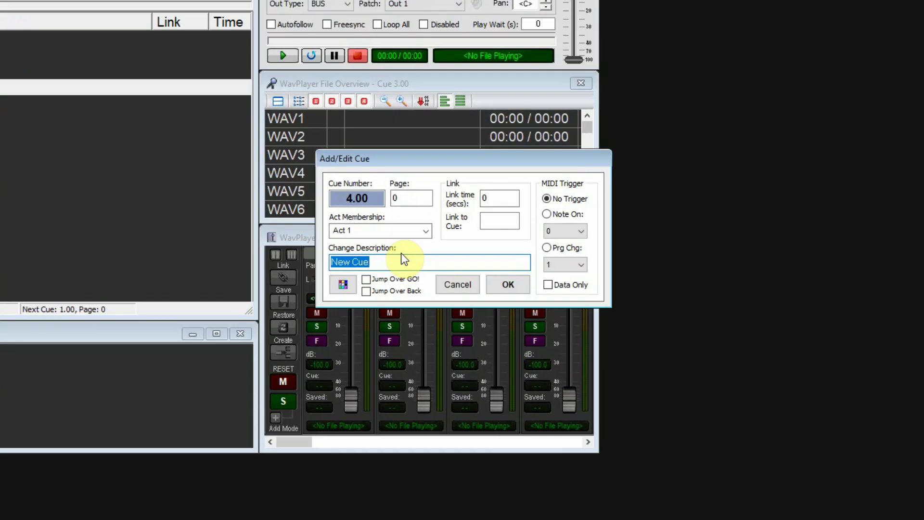
type("Bla")
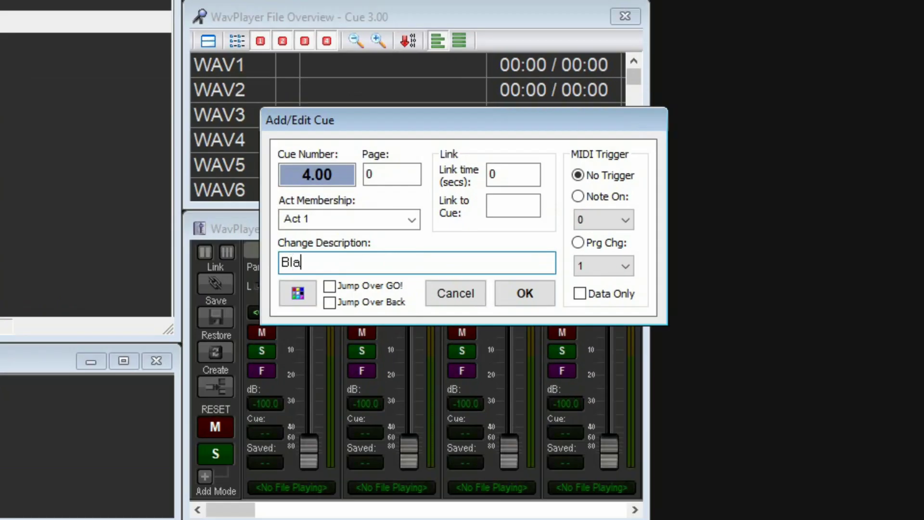
type("ckout")
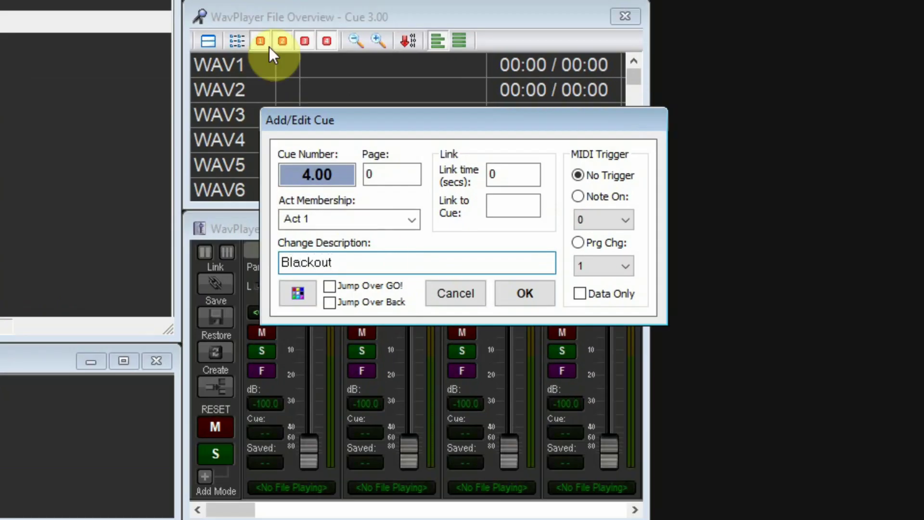
left_click(299, 294)
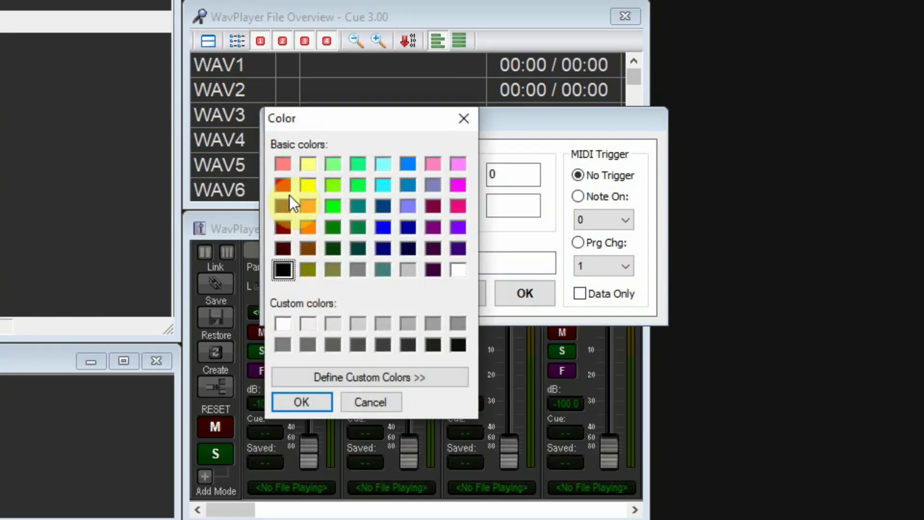
left_click(281, 186)
left_click(308, 403)
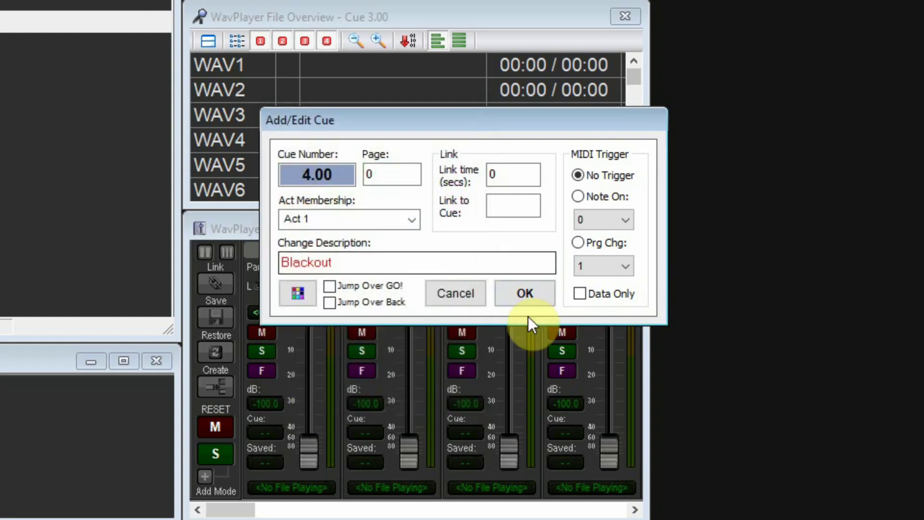
left_click(517, 300)
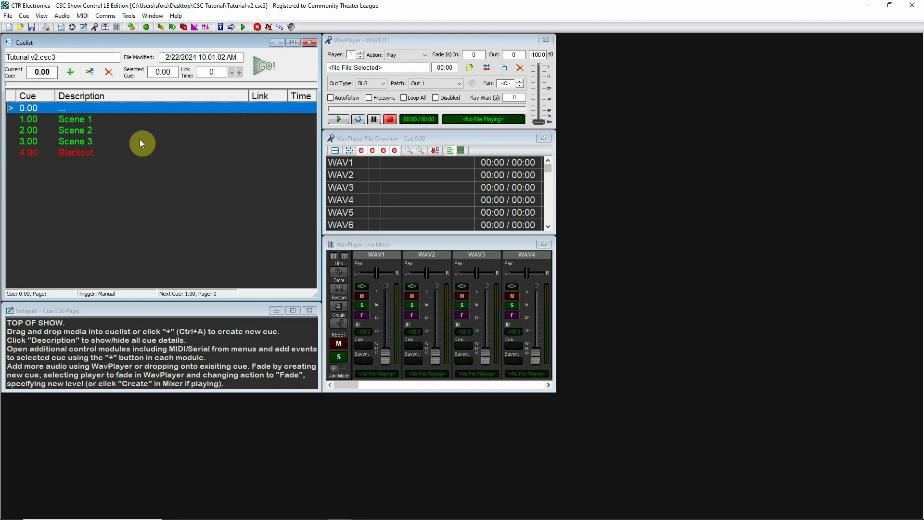
left_click(85, 119)
left_click(80, 129)
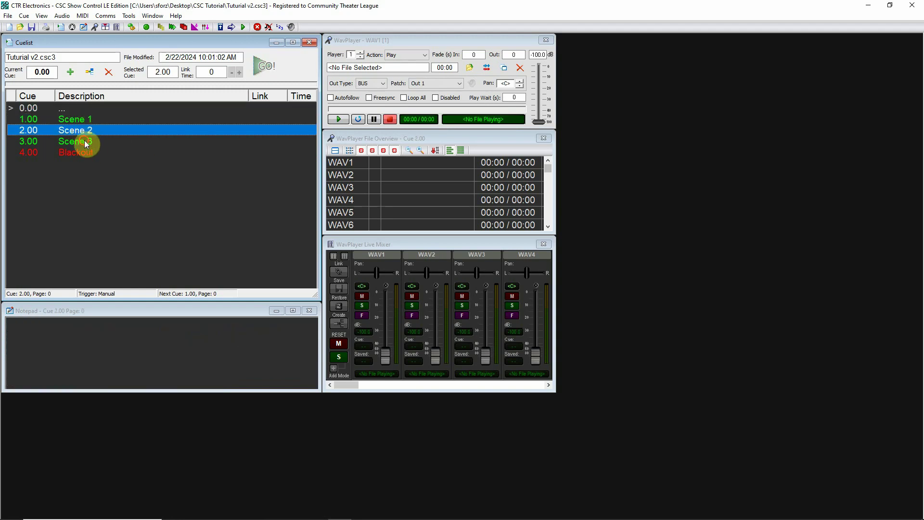
left_click(84, 140)
left_click(80, 121)
left_click(82, 130)
left_click(84, 141)
left_click(84, 120)
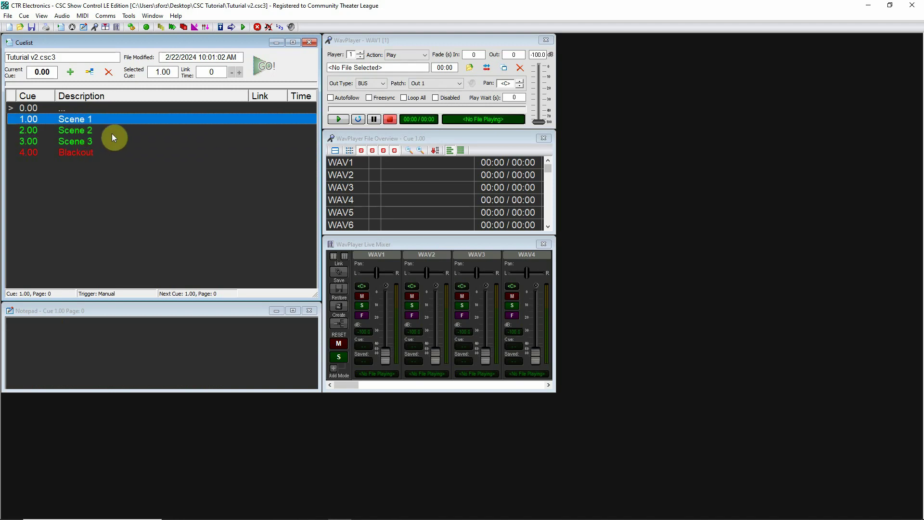
left_click(86, 130)
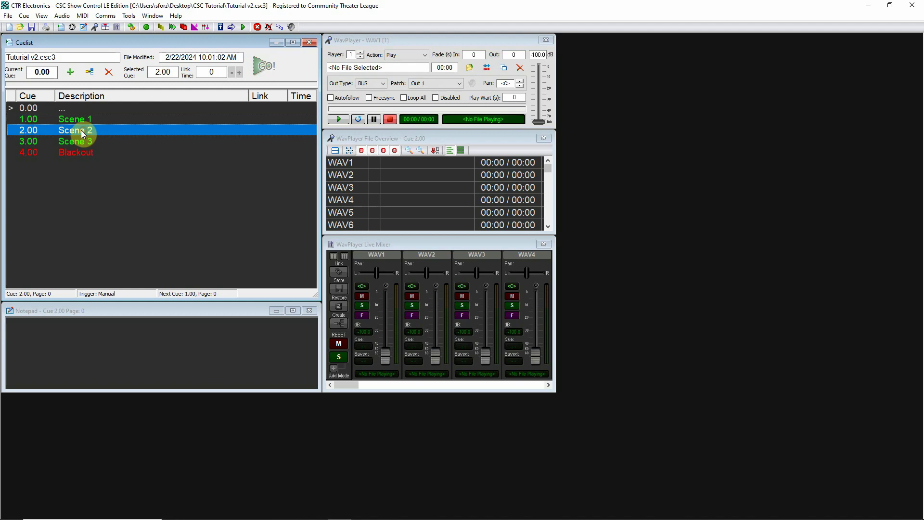
left_click(90, 72)
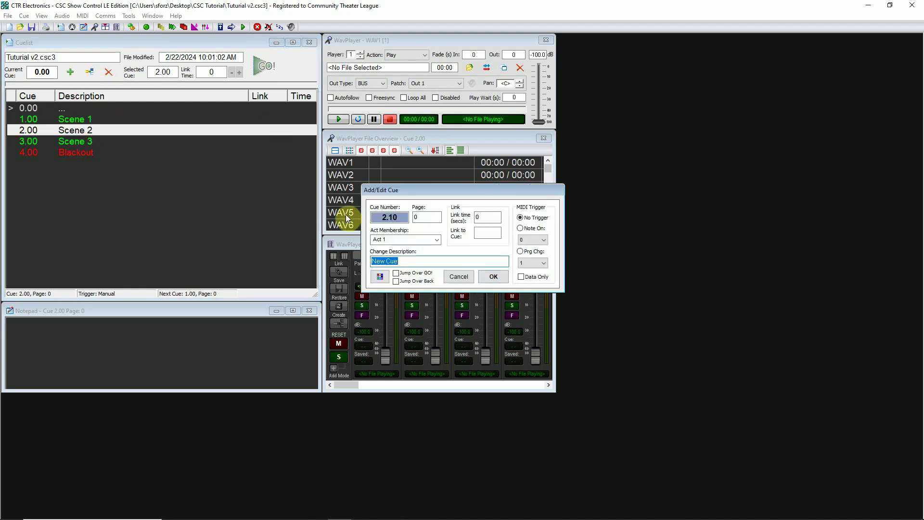
double_click(398, 216)
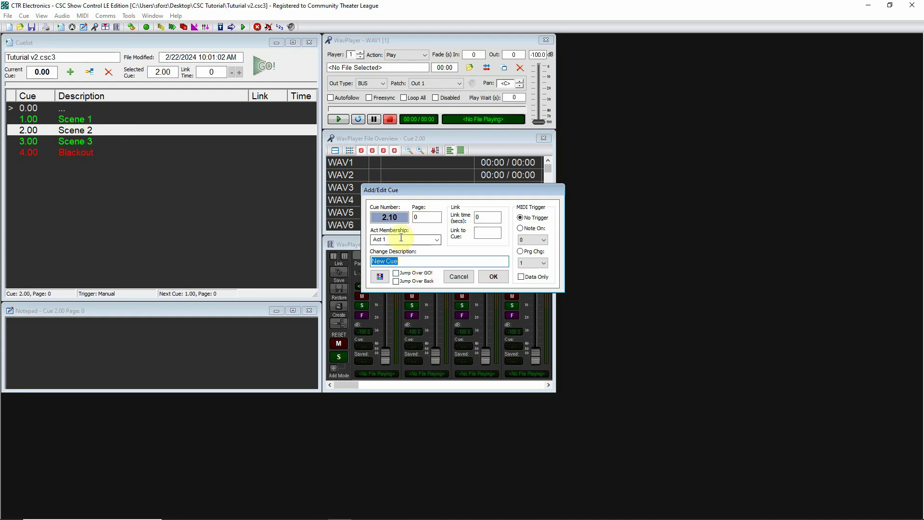
left_click(497, 280)
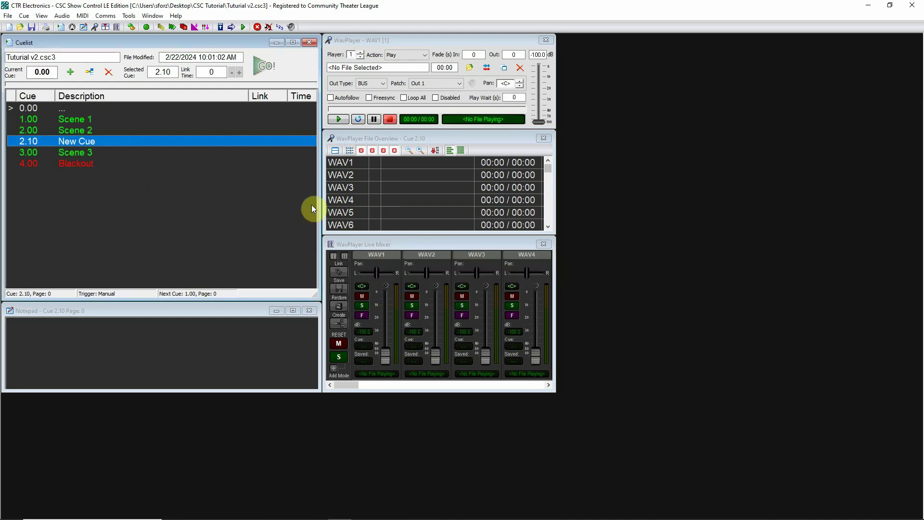
left_click(84, 131)
left_click(79, 144)
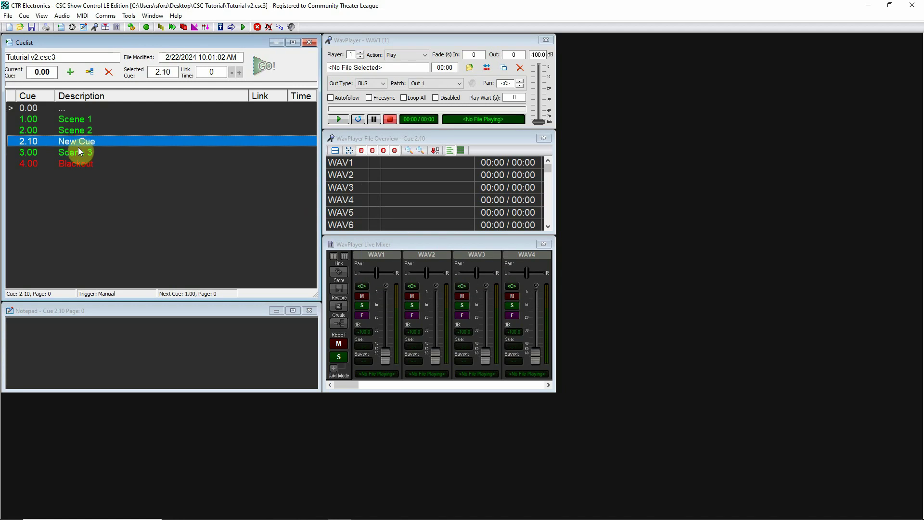
left_click(78, 152)
left_click(96, 143)
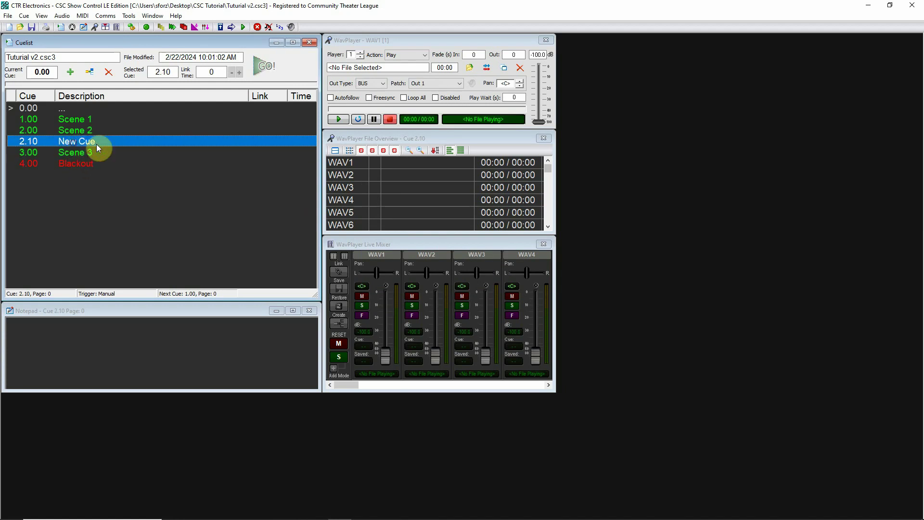
left_click(109, 72)
left_click(466, 298)
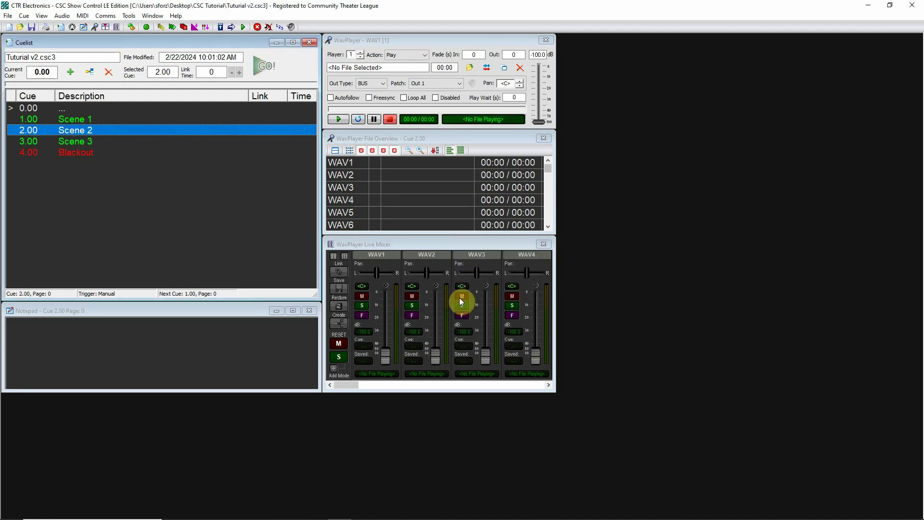
left_click(63, 142)
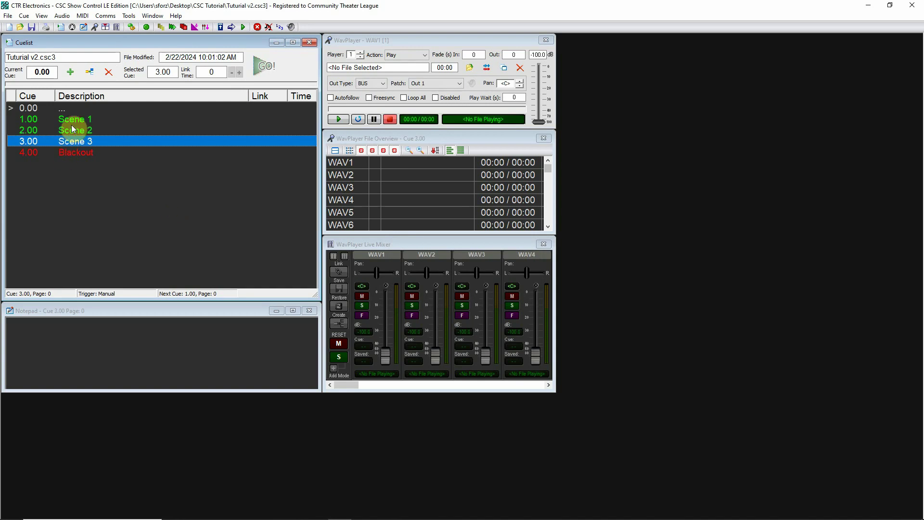
left_click(71, 120)
left_click(69, 130)
left_click(69, 144)
left_click(73, 121)
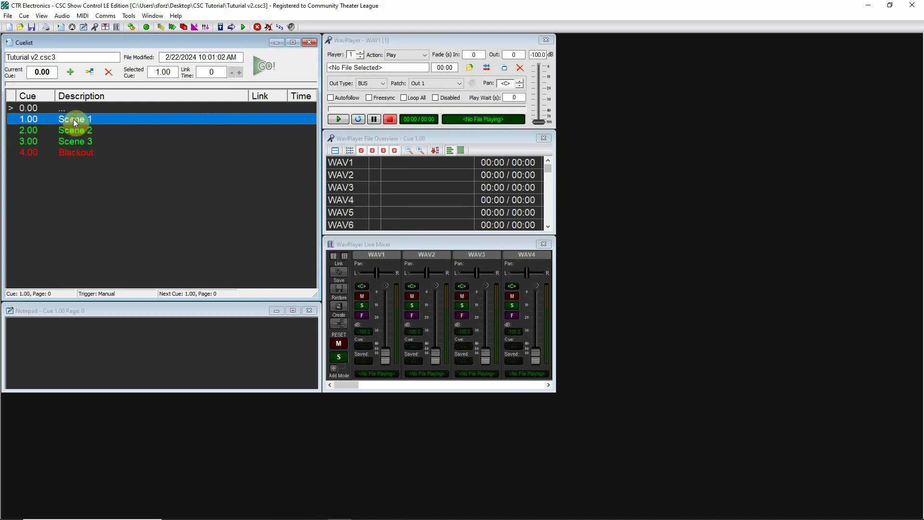
Change Scene 2's cue number to 2.5, then start a new cue after Scene 1.
left_click(76, 143)
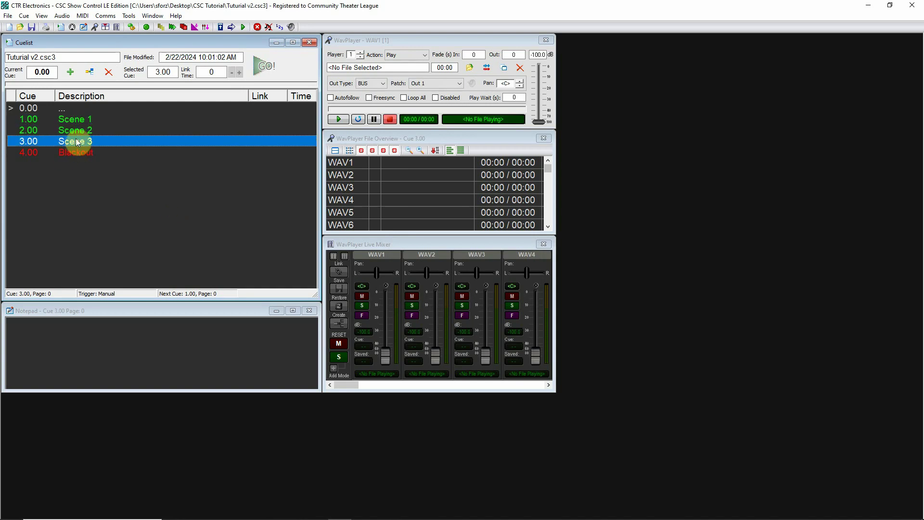
left_click(70, 130)
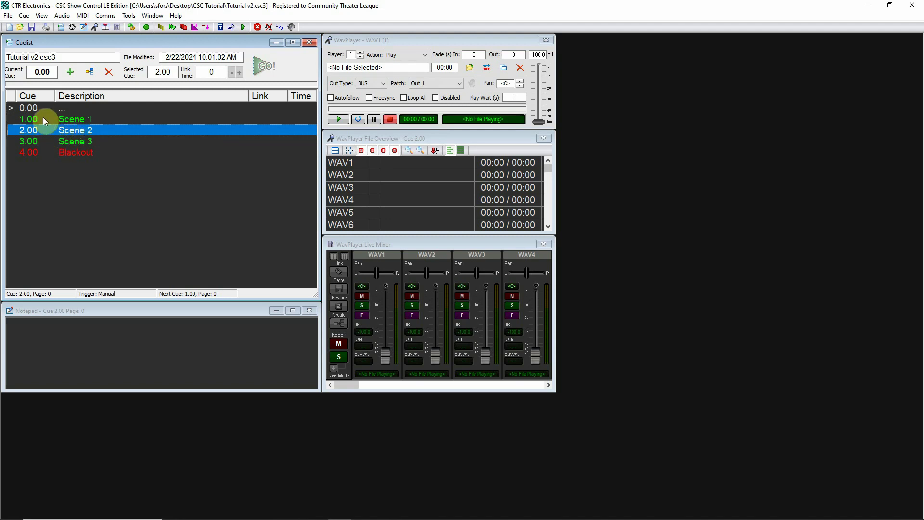
double_click(115, 131)
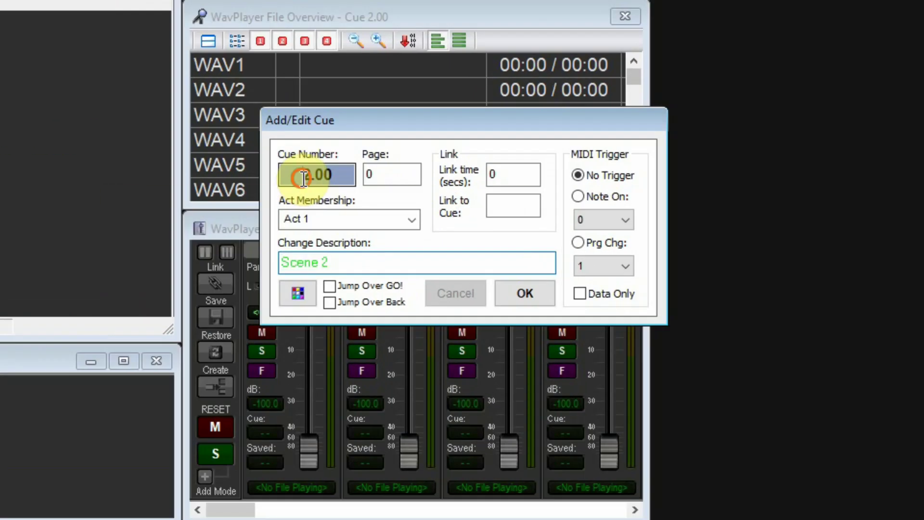
double_click(371, 207)
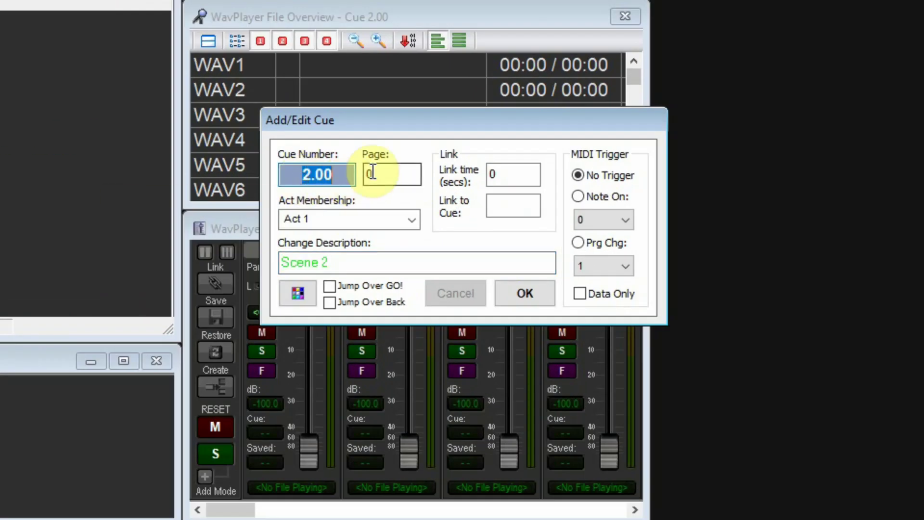
type("2.5")
left_click(526, 293)
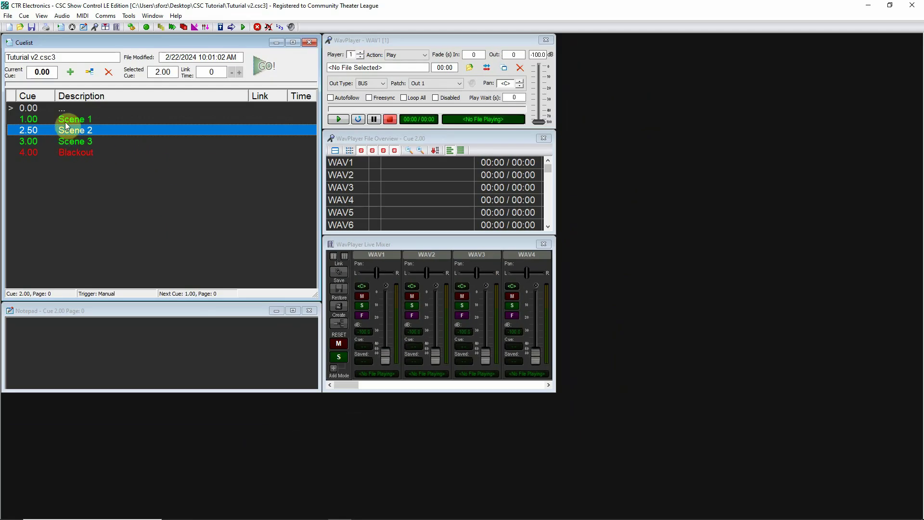
left_click(68, 119)
left_click(89, 73)
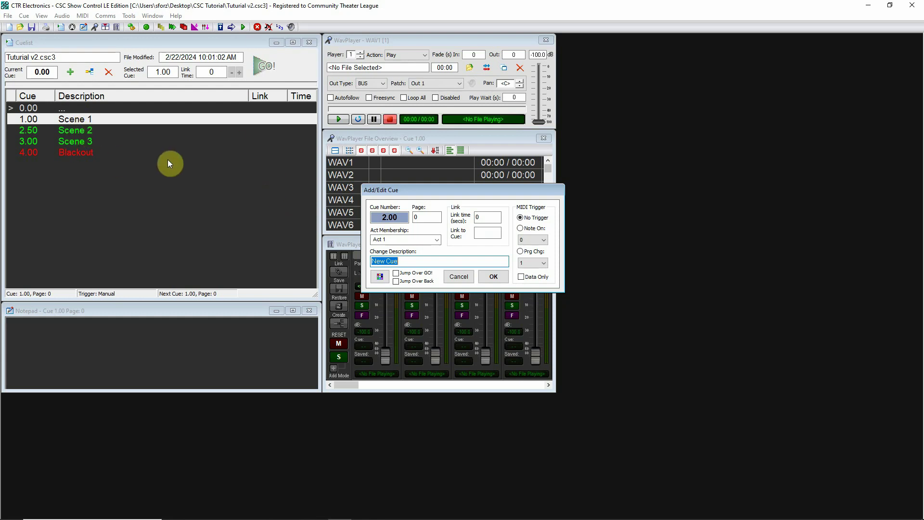
Discard the new cue and renumber Scene 2 back to 2.
left_click(460, 277)
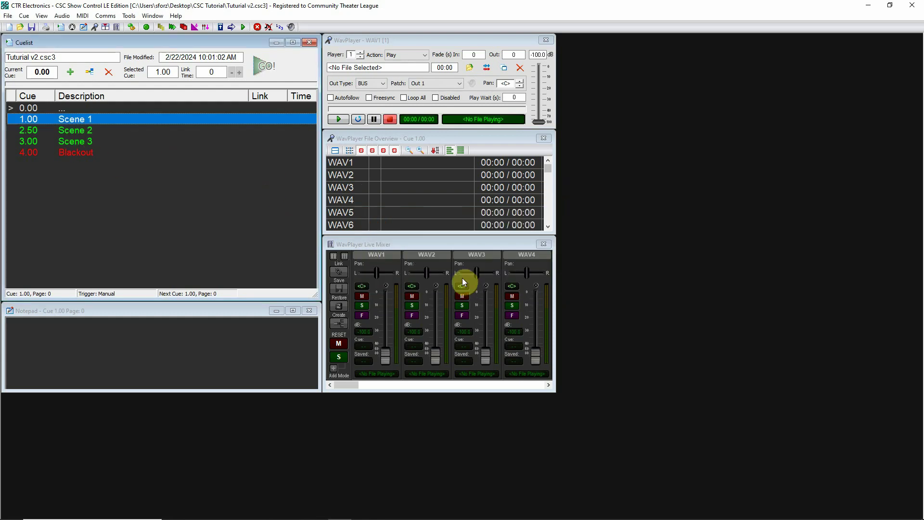
left_click(64, 133)
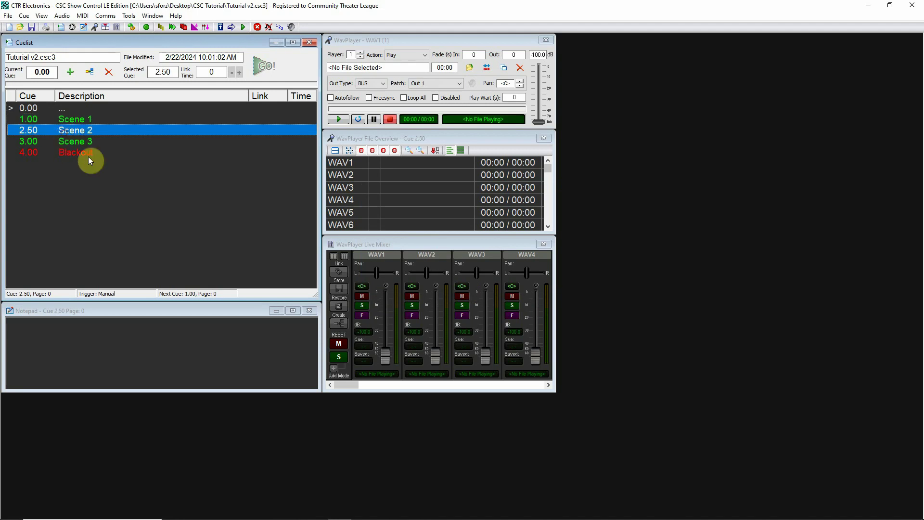
double_click(74, 130)
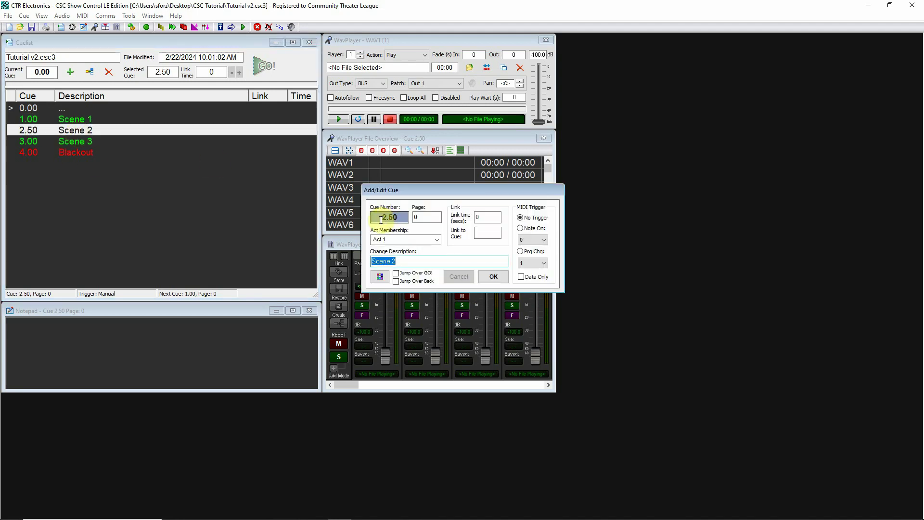
type("2")
key("Return")
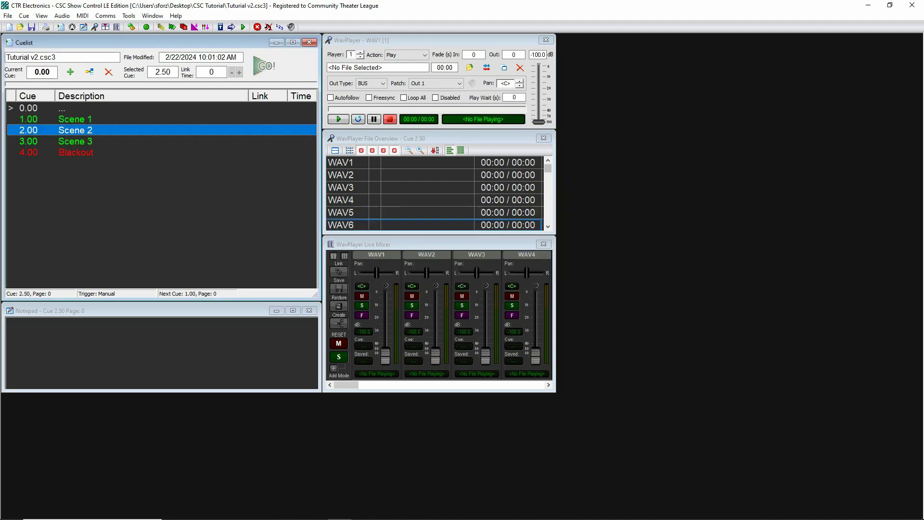
Reopen Scene 2 and enter 3.5 as its cue number.
left_click(67, 143)
left_click(75, 131)
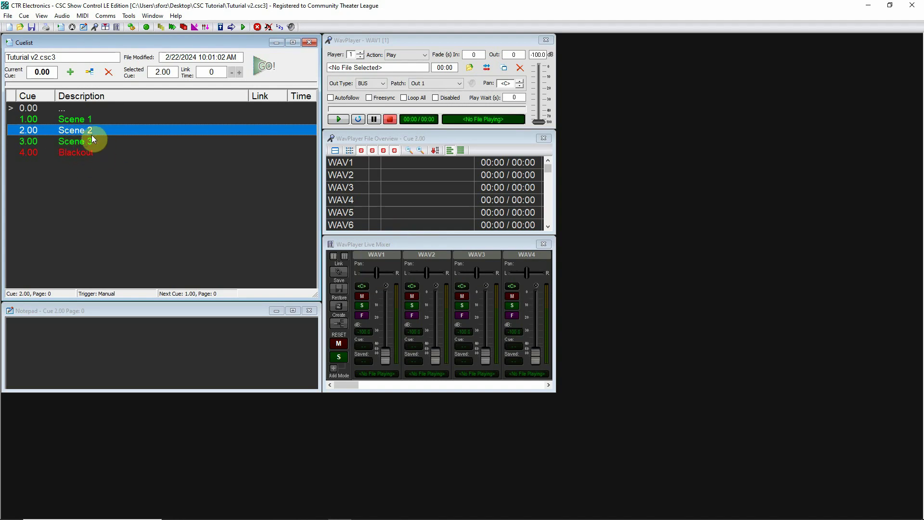
double_click(73, 129)
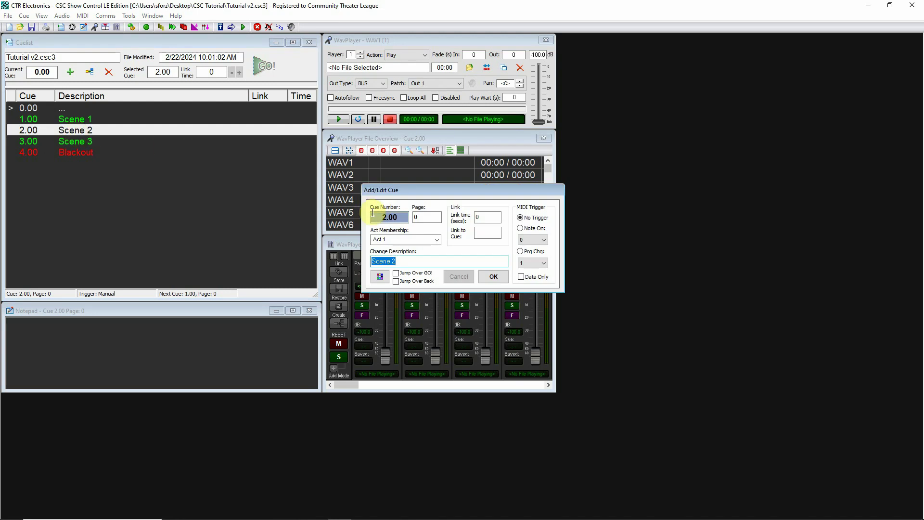
type("3.5")
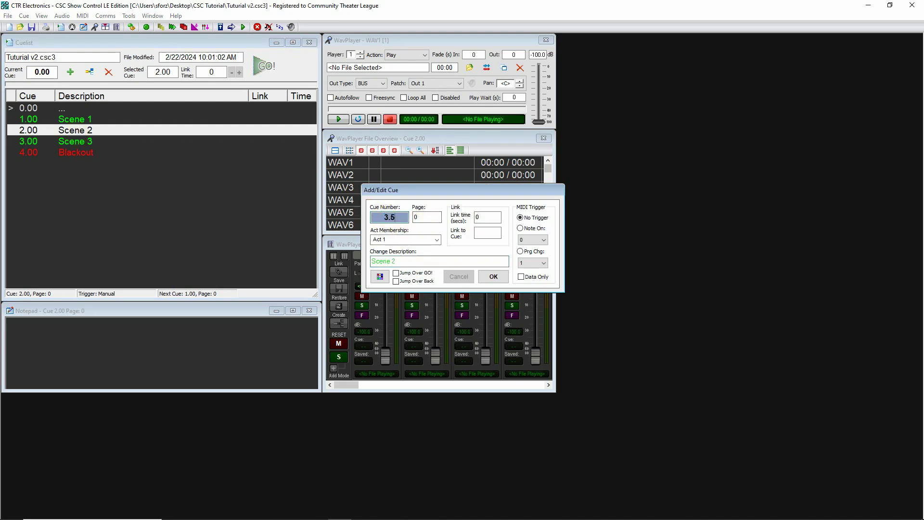
left_click(493, 277)
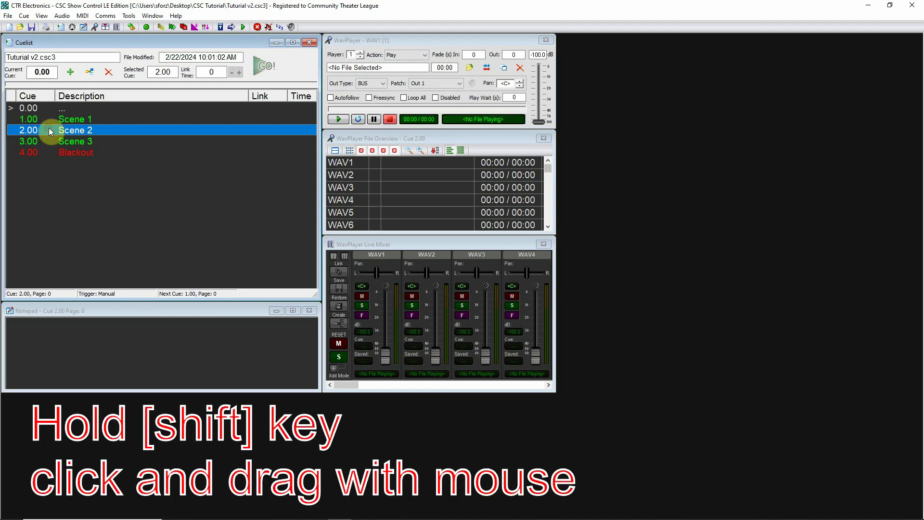
Move Scene 2 below Scene 3 and renumber Scene 3 to cue 2.00.
left_click_drag(48, 128, 47, 140)
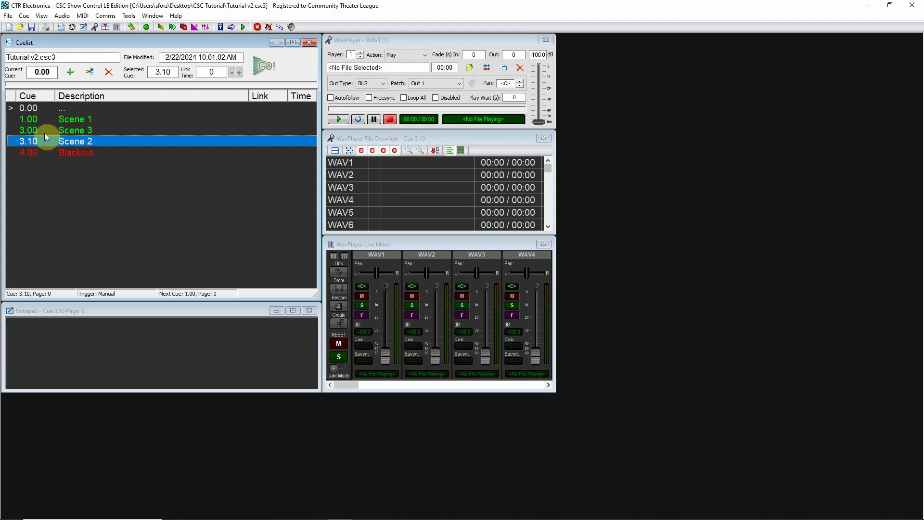
double_click(47, 130)
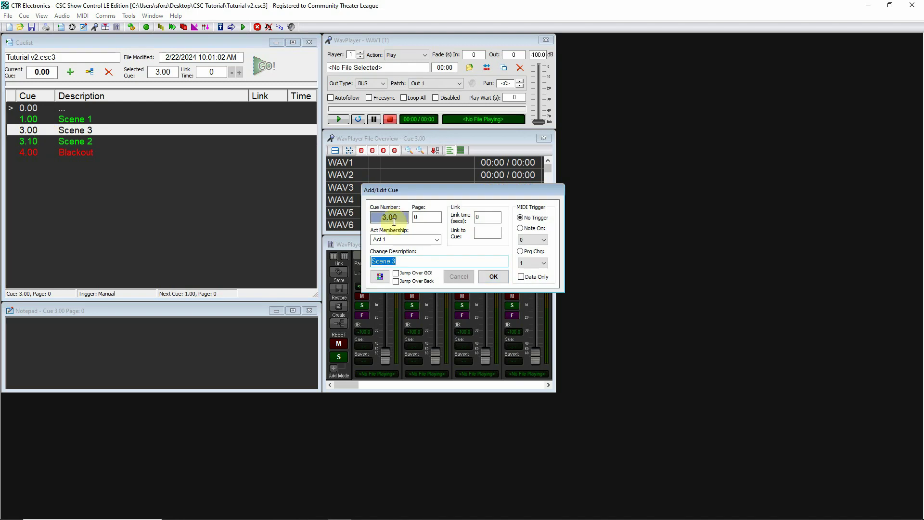
type("2.00")
key("Return")
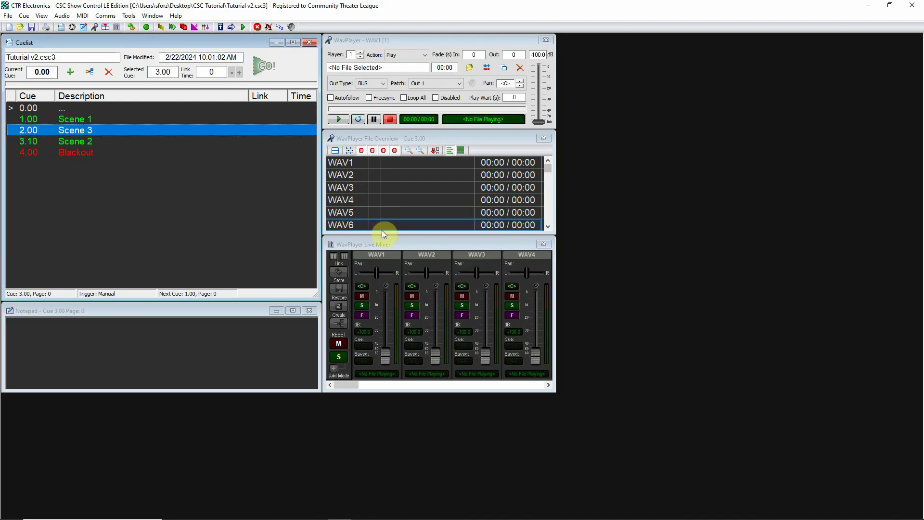
Renumber Scene 2 from 3.10 to cue 3.00.
double_click(38, 143)
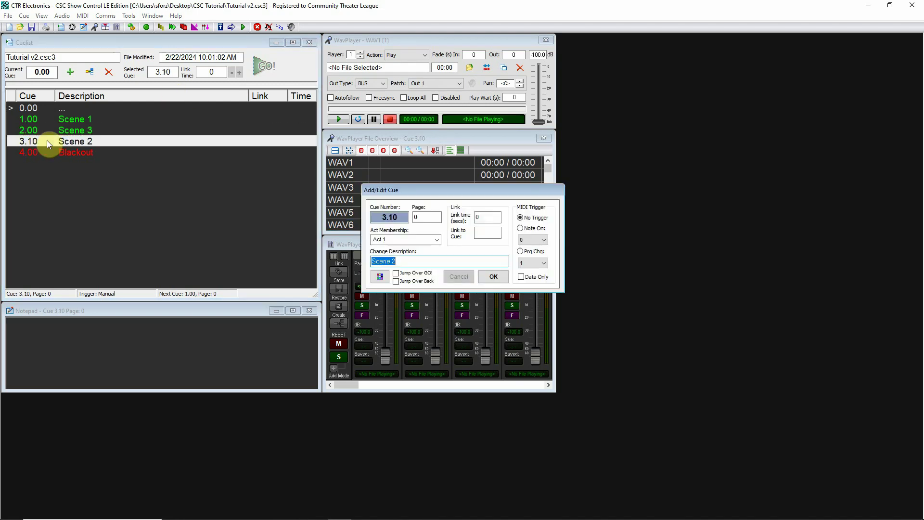
double_click(385, 218)
double_click(384, 218)
type("3")
key("Return")
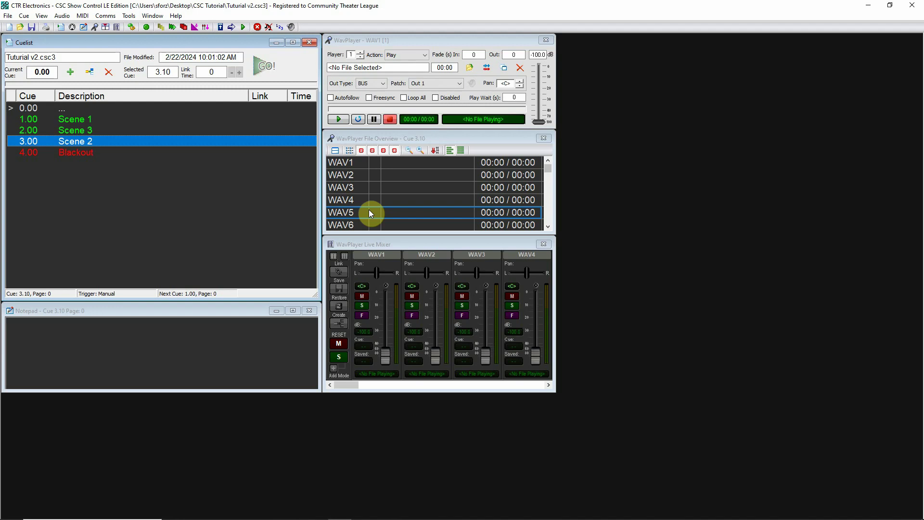
key("Down")
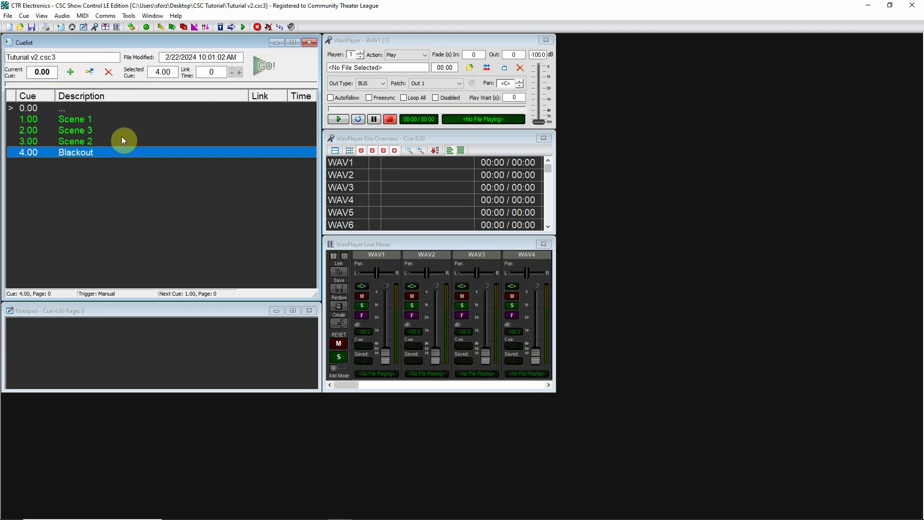
key("Insert")
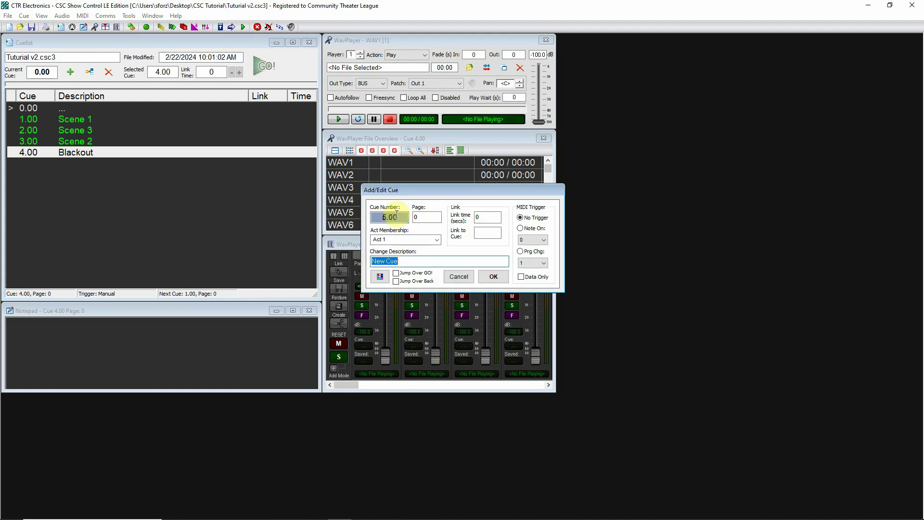
left_click(510, 273)
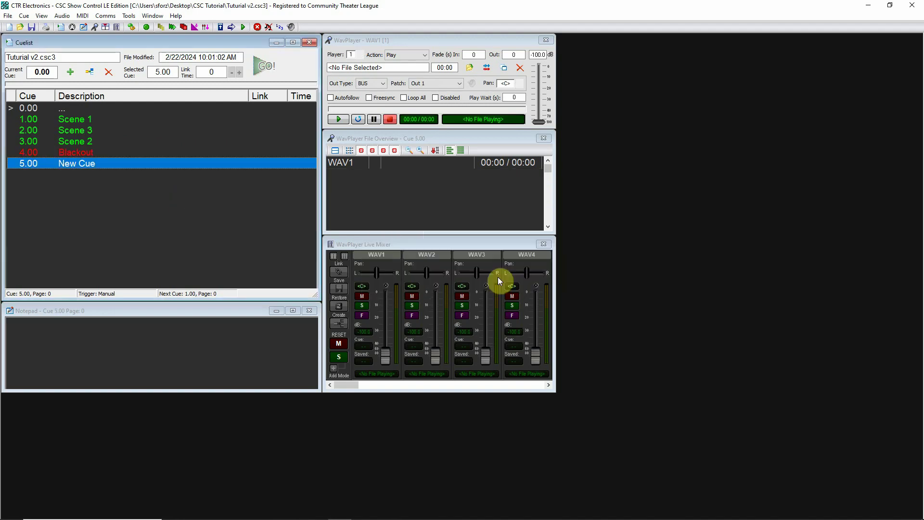
left_click(102, 152)
left_click(103, 163)
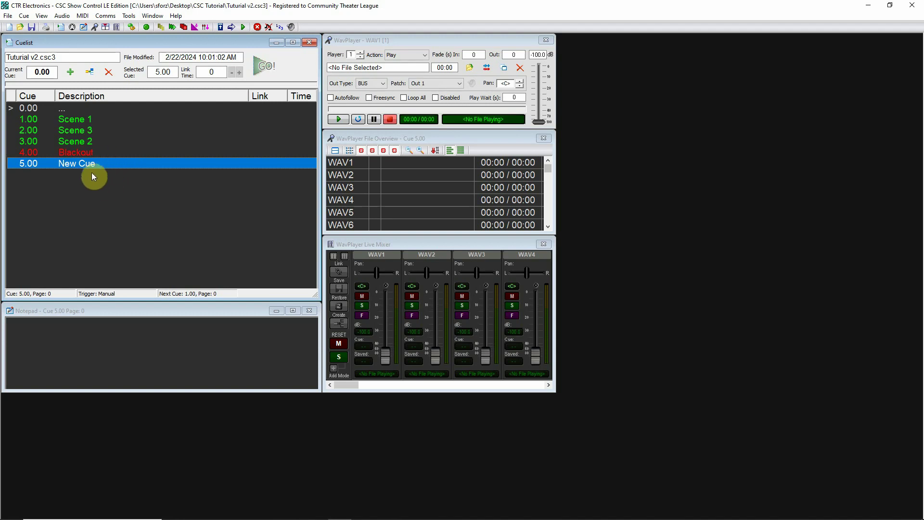
left_click(109, 72)
left_click(471, 295)
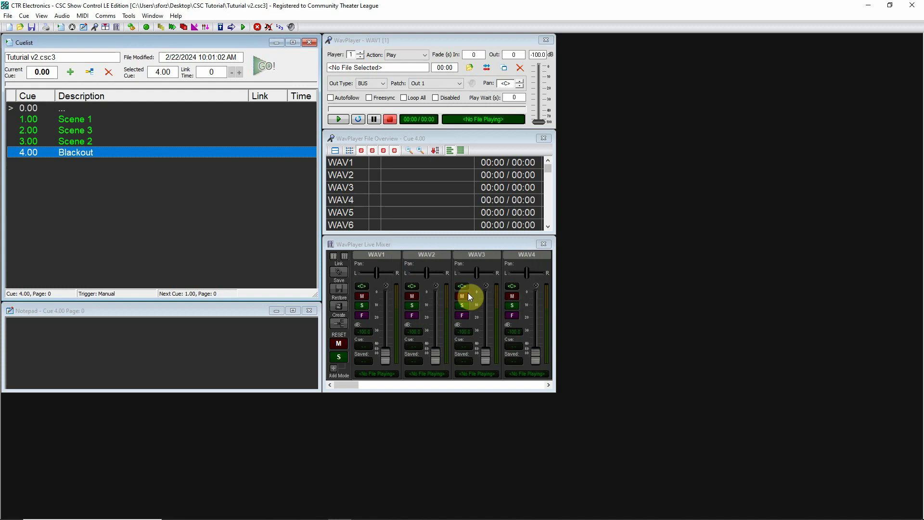
left_click(83, 141)
key("ctrl+i")
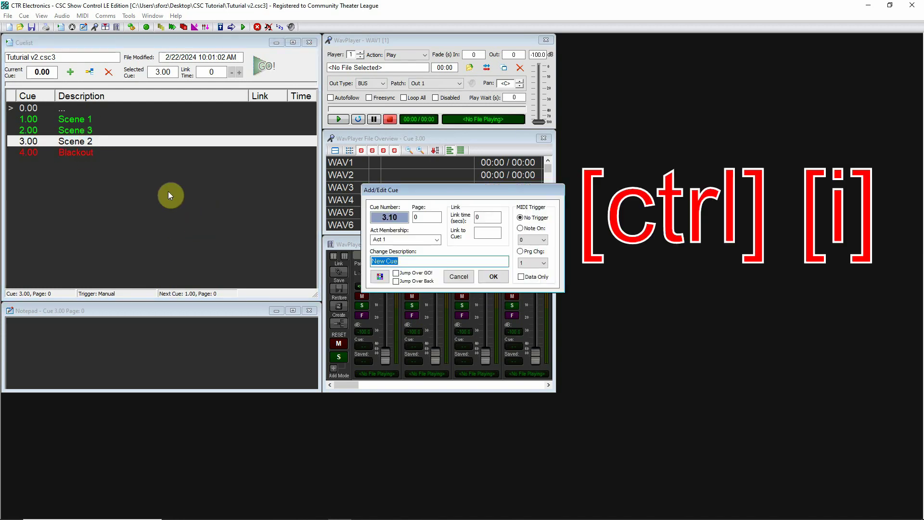
left_click(459, 277)
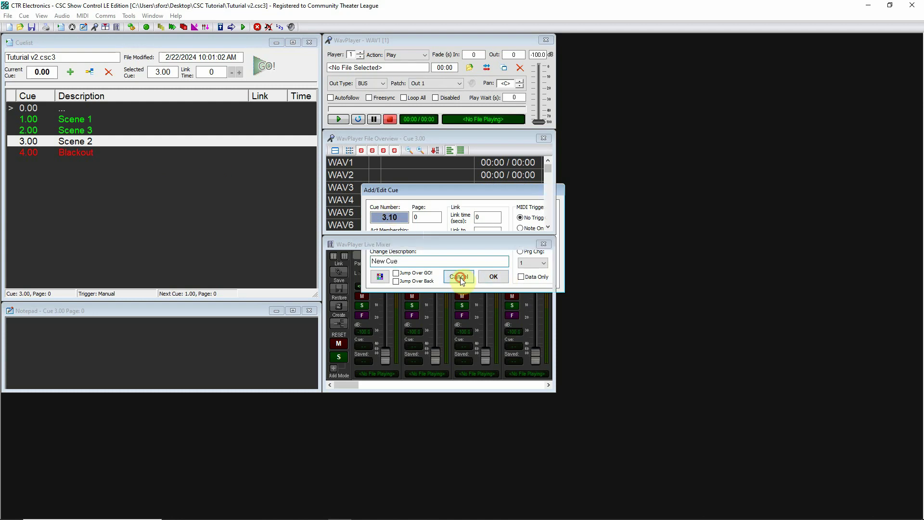
left_click(94, 124)
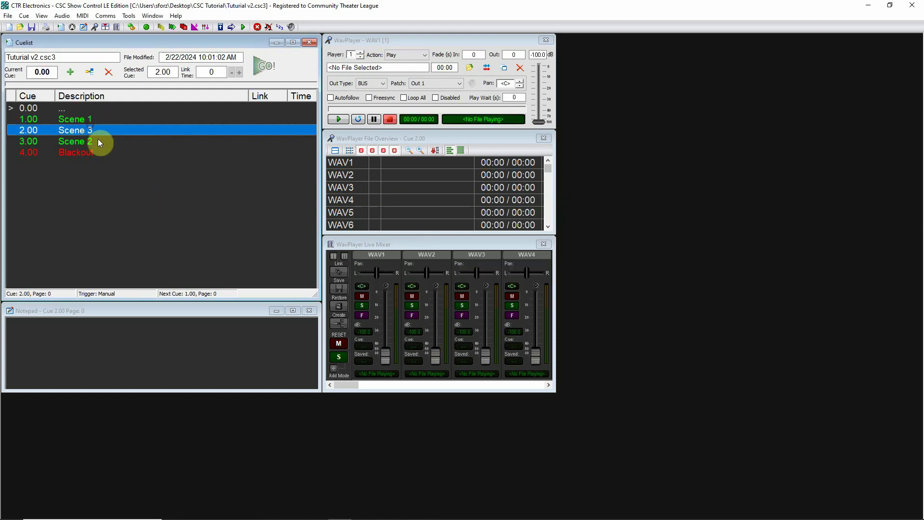
left_click_drag(98, 141, 95, 151)
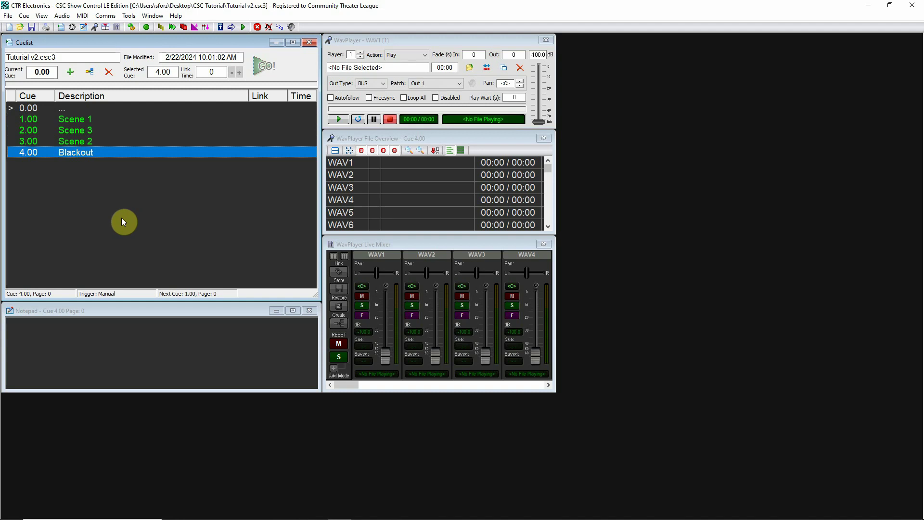
Browse cue 0.00's TOP OF SHOW note and the cue list, ending on cue 1.00 Scene 1.
left_click(86, 107)
left_click(106, 123)
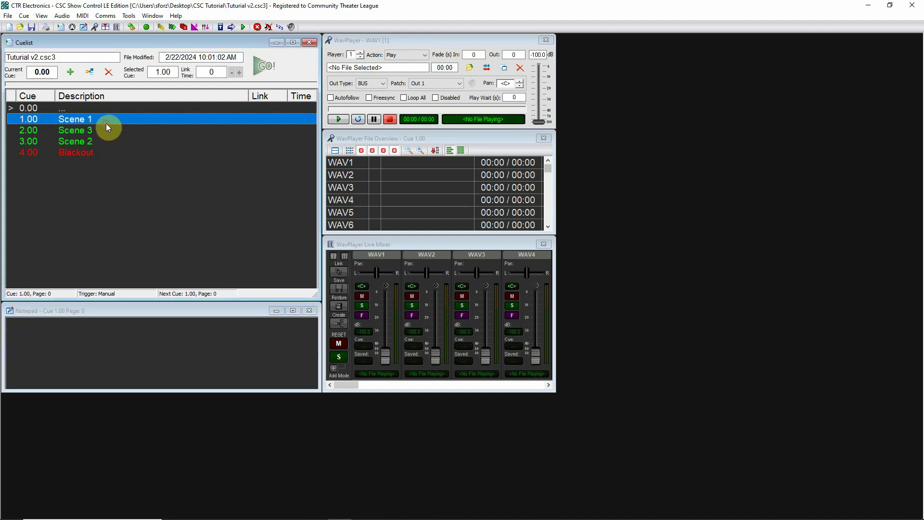
left_click(105, 108)
left_click(104, 123)
key("Down")
key("Down")
key("Down")
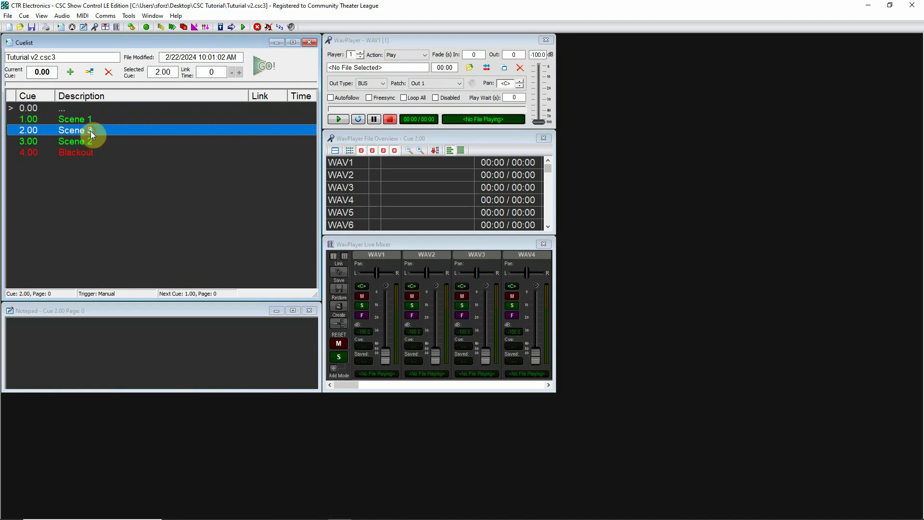
left_click(99, 120)
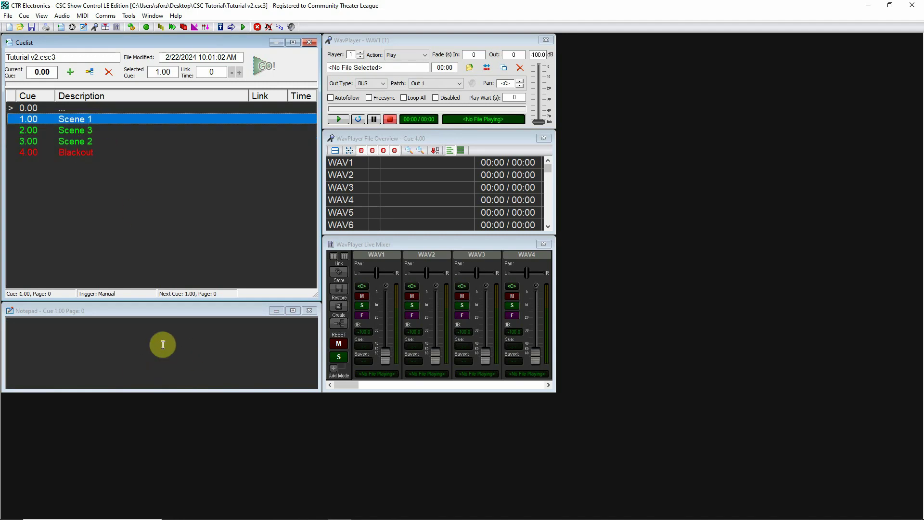
left_click(71, 109)
left_click(97, 121)
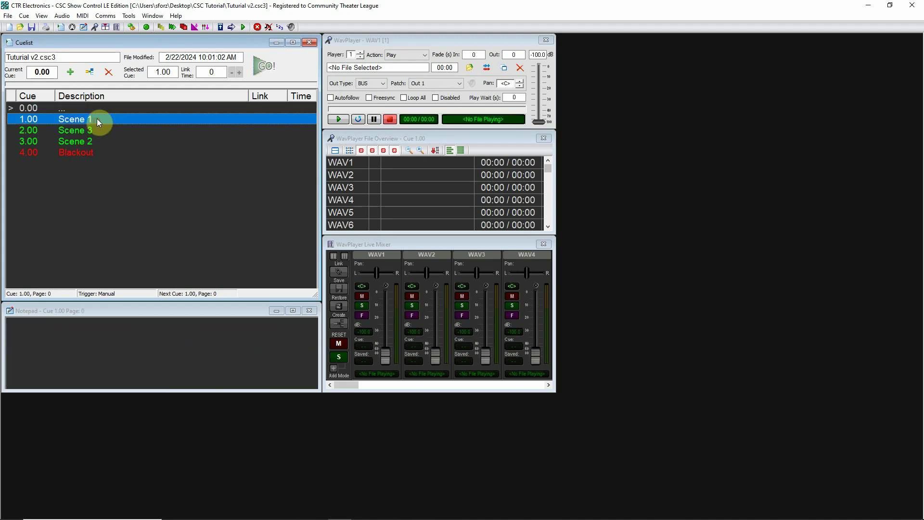
Write 'Script page 4' in Scene 1's notepad.
left_click(41, 319)
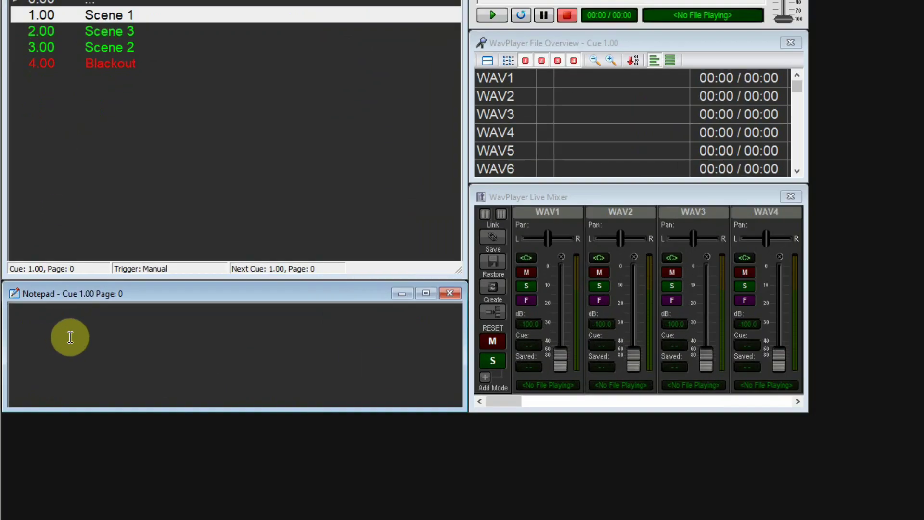
type("Scri")
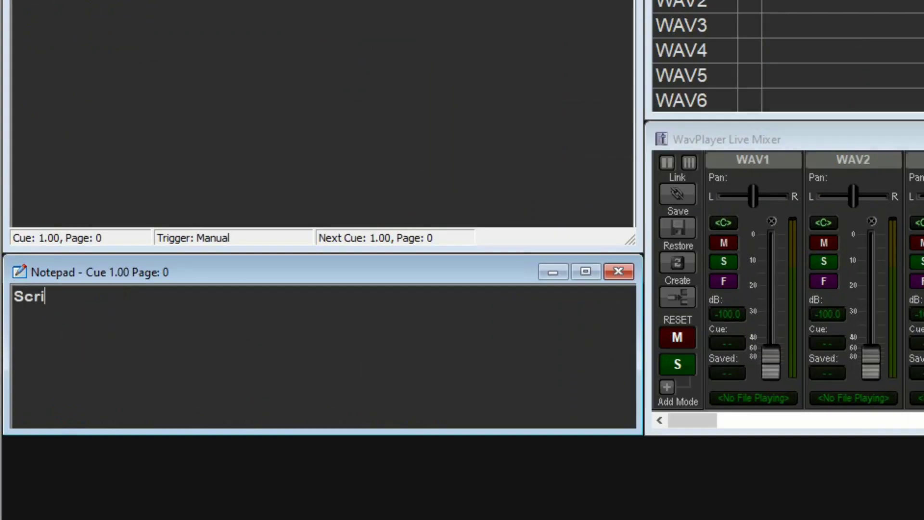
type("pt page 4")
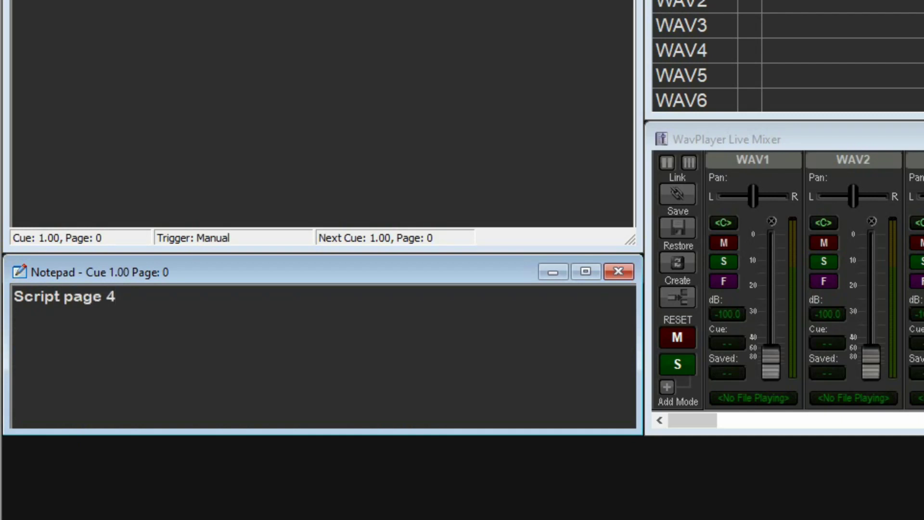
key("Return")
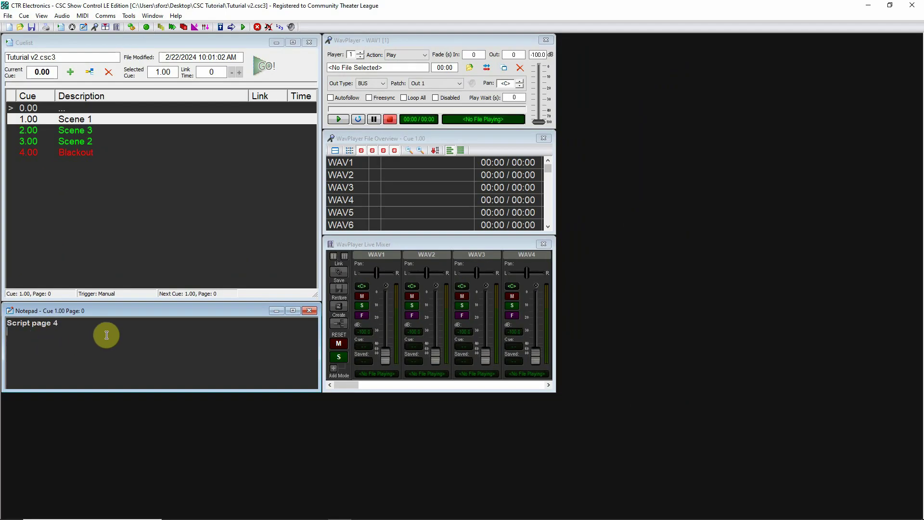
Select cue 4.00 Blackout and write 'script page 24' in its notepad.
left_click(80, 132)
left_click(77, 141)
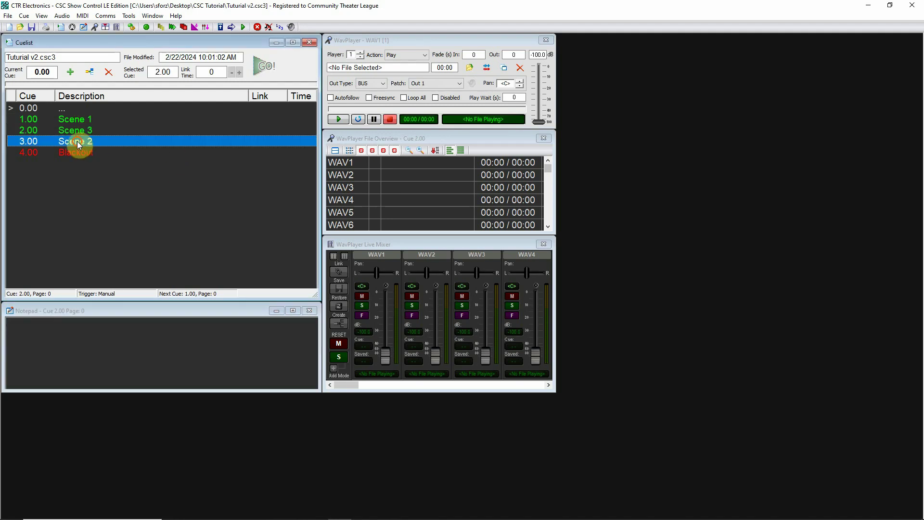
left_click(82, 152)
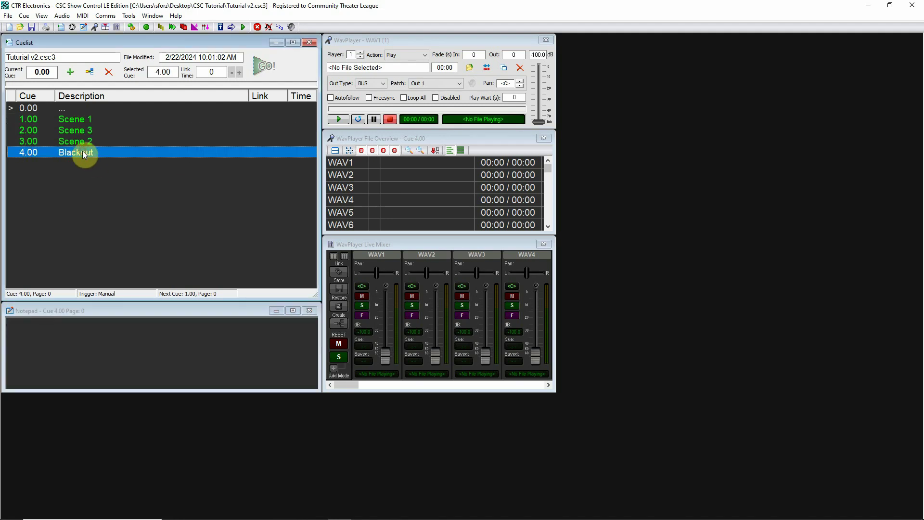
left_click(43, 321)
type("scr")
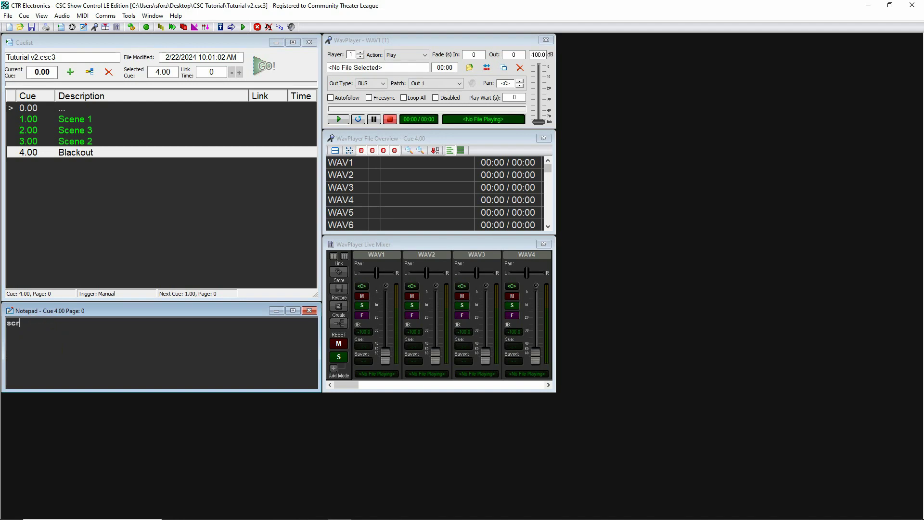
type("ipt page 24")
Step through cues 0.00–4.00 to check each note, ending on Blackout.
left_click(72, 107)
left_click(71, 107)
left_click(91, 120)
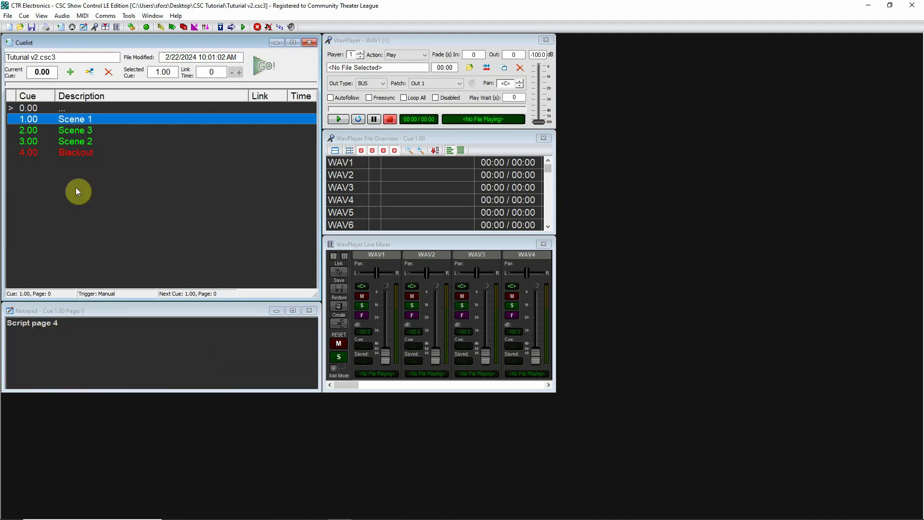
left_click(87, 131)
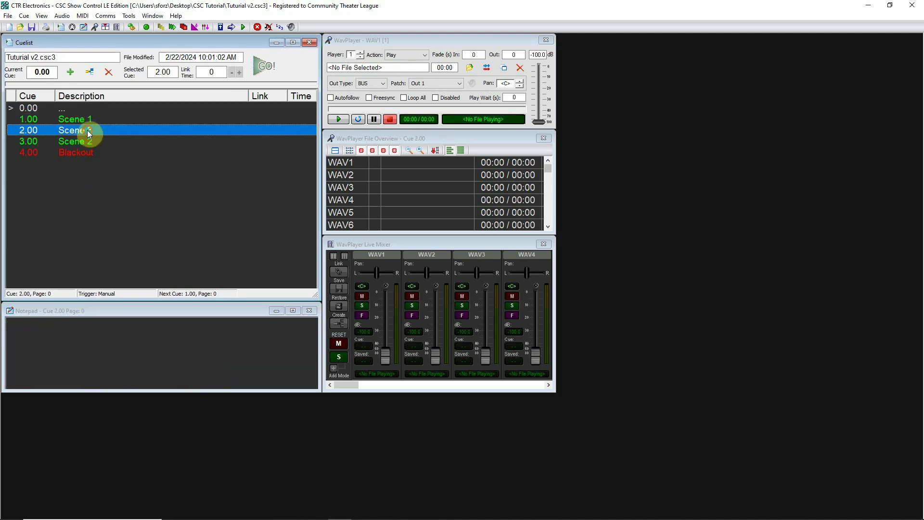
left_click(94, 141)
left_click(97, 153)
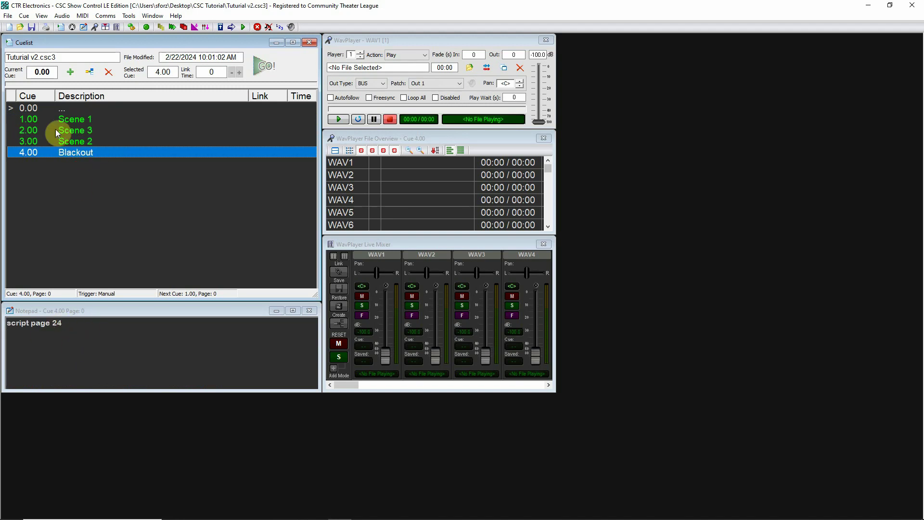
left_click(75, 120)
left_click(80, 130)
left_click(80, 141)
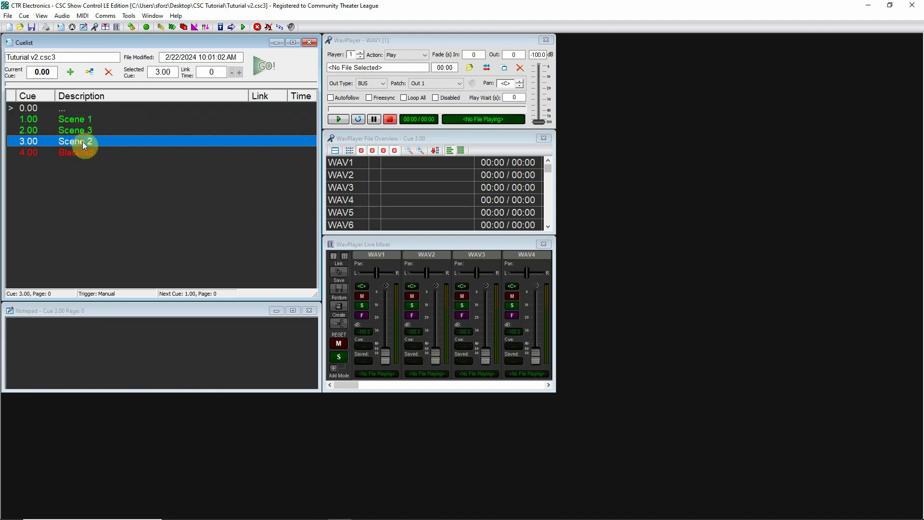
left_click(88, 152)
left_click_drag(74, 121, 84, 153)
left_click(85, 152)
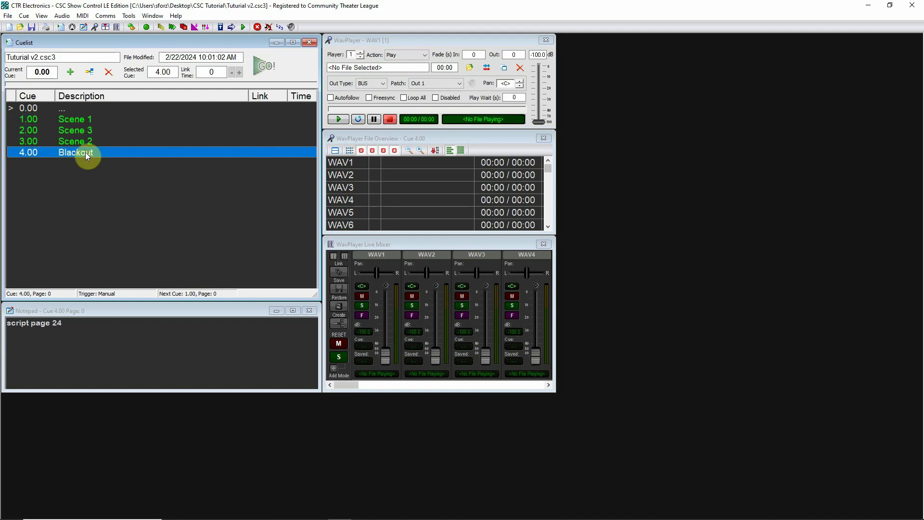